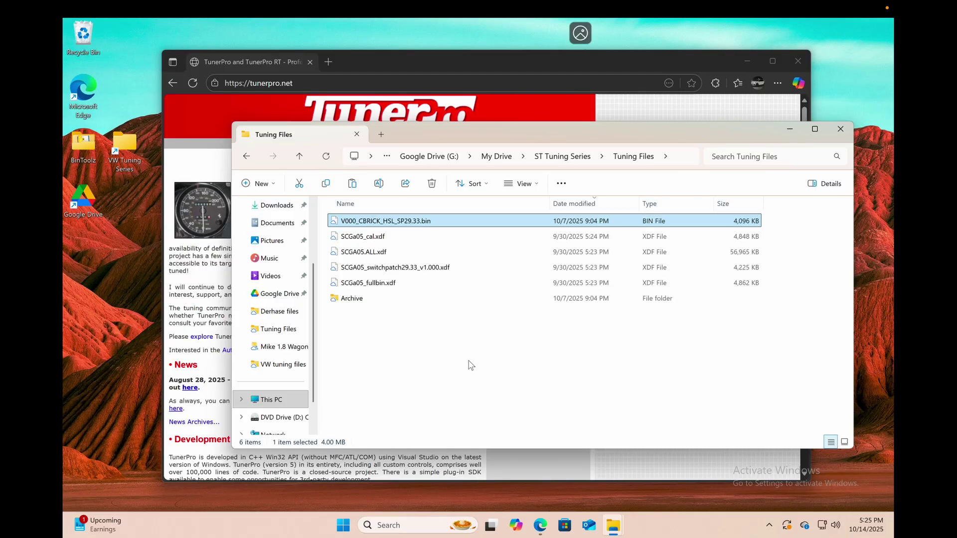
Download the latest free TunerPro installer, version 5.00.10146, from the TunerPro Applications page in the browser
click(210, 284)
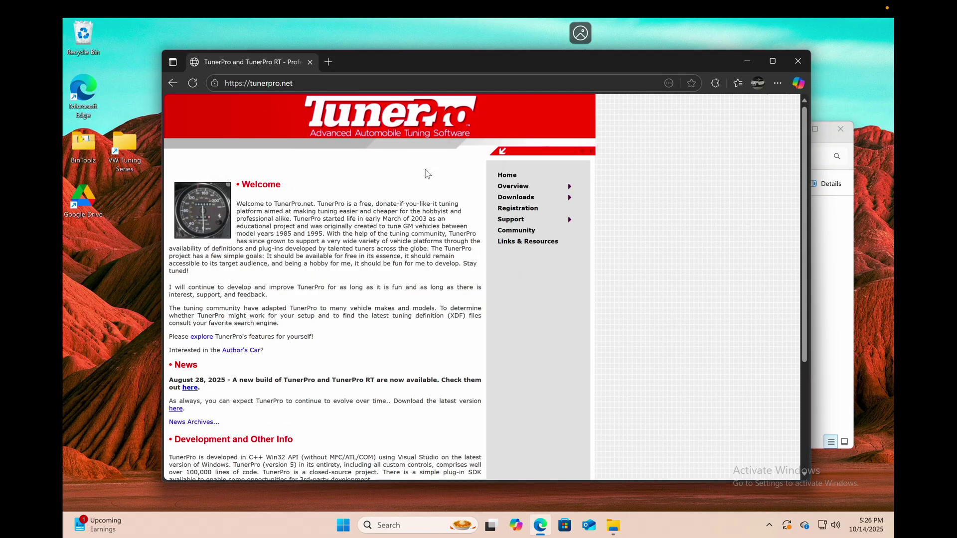
mouse_move(518, 202)
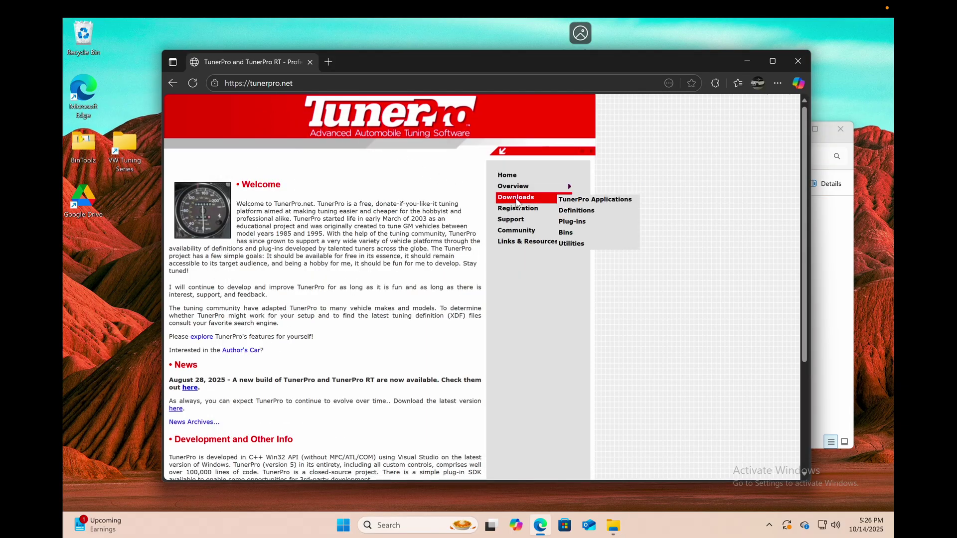
click(578, 201)
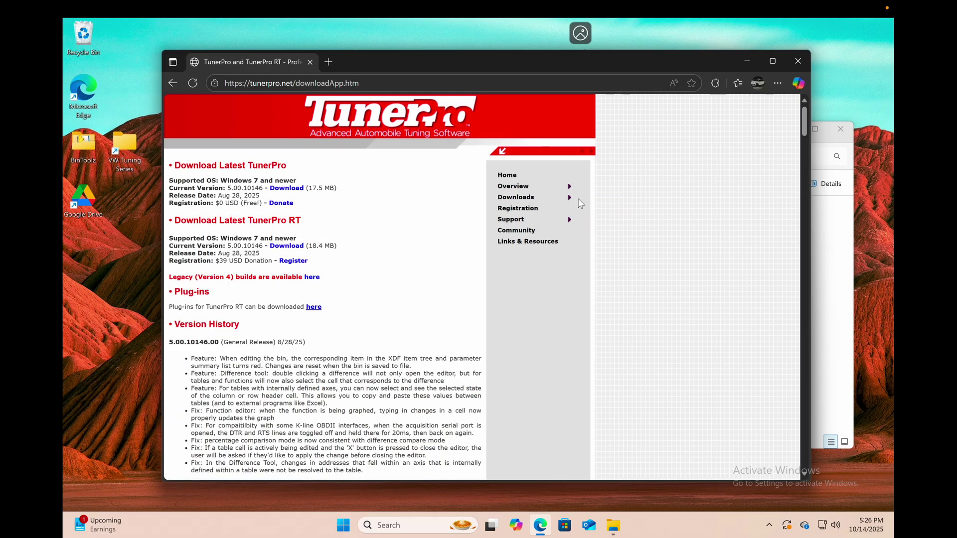
click(291, 194)
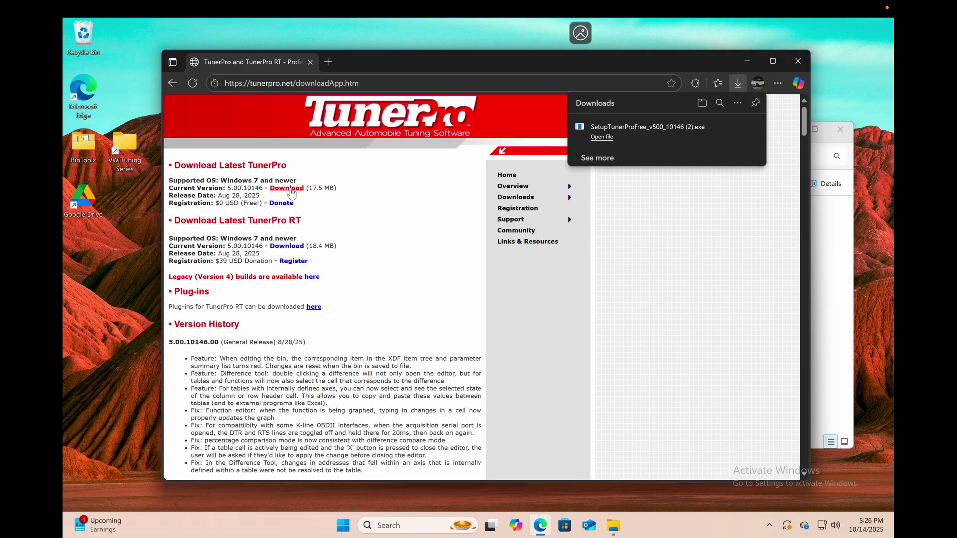
Run the downloaded installer, accept the license agreement, and install TunerPro with the default folders, program group and desktop icon
click(605, 138)
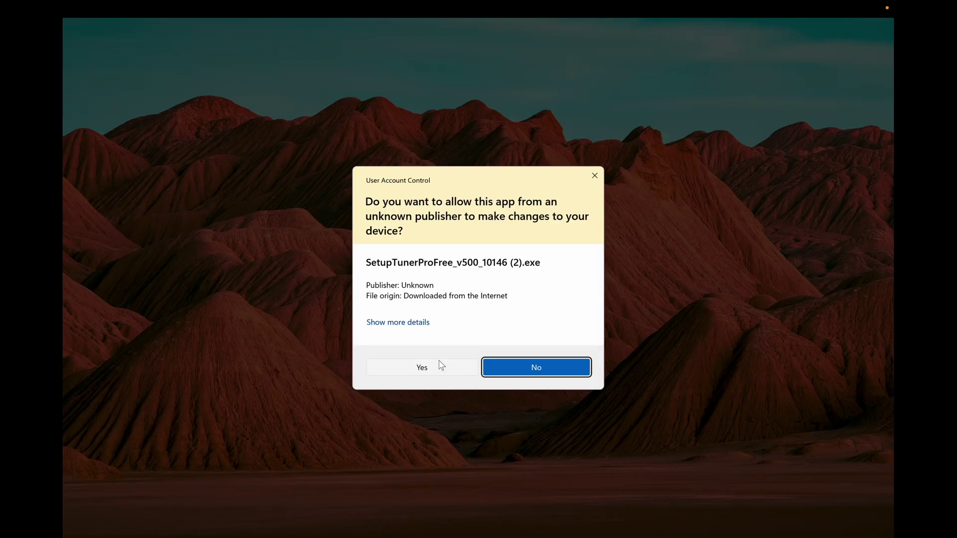
click(441, 366)
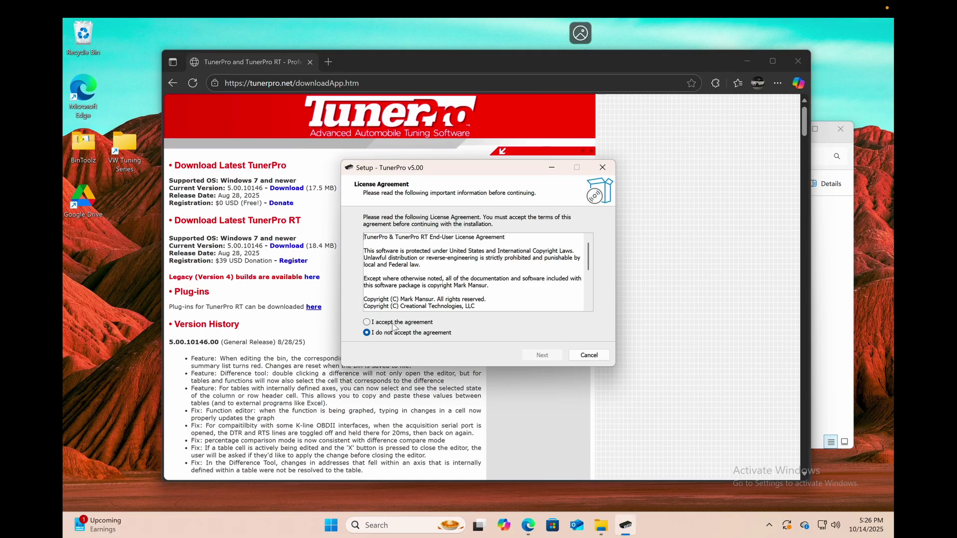
click(395, 322)
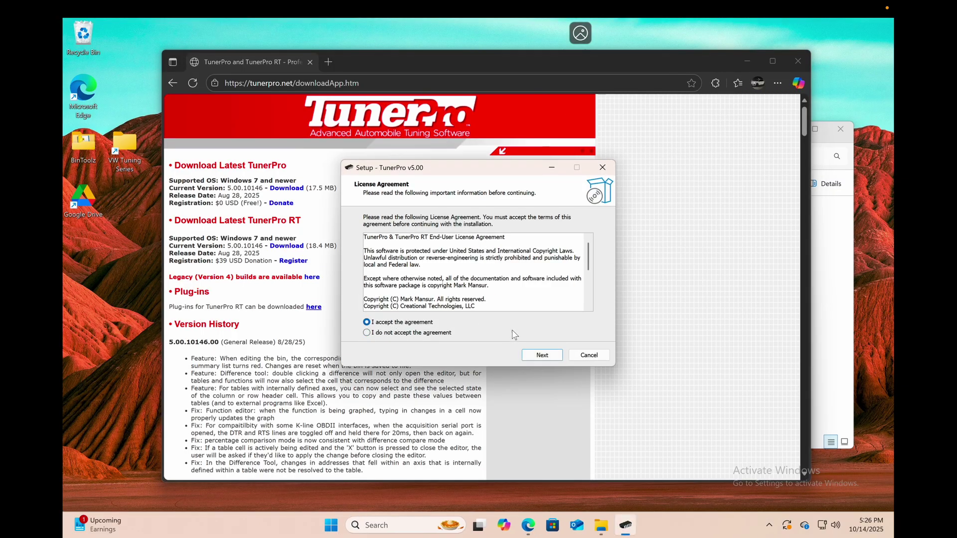
click(534, 355)
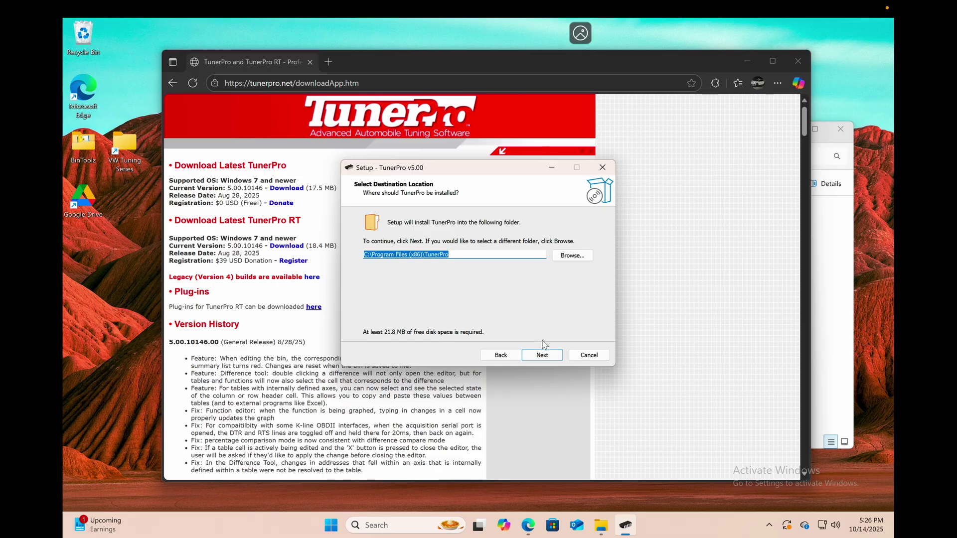
click(543, 353)
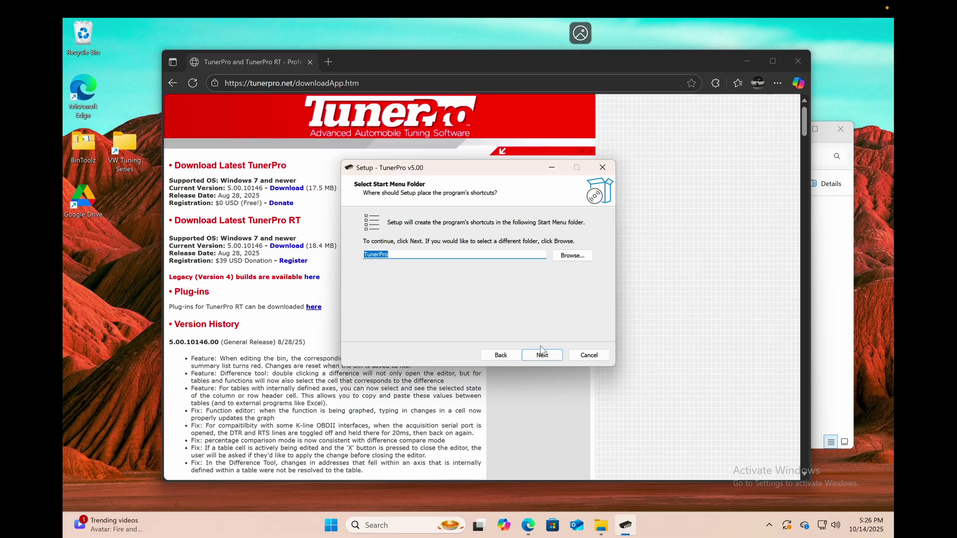
click(542, 352)
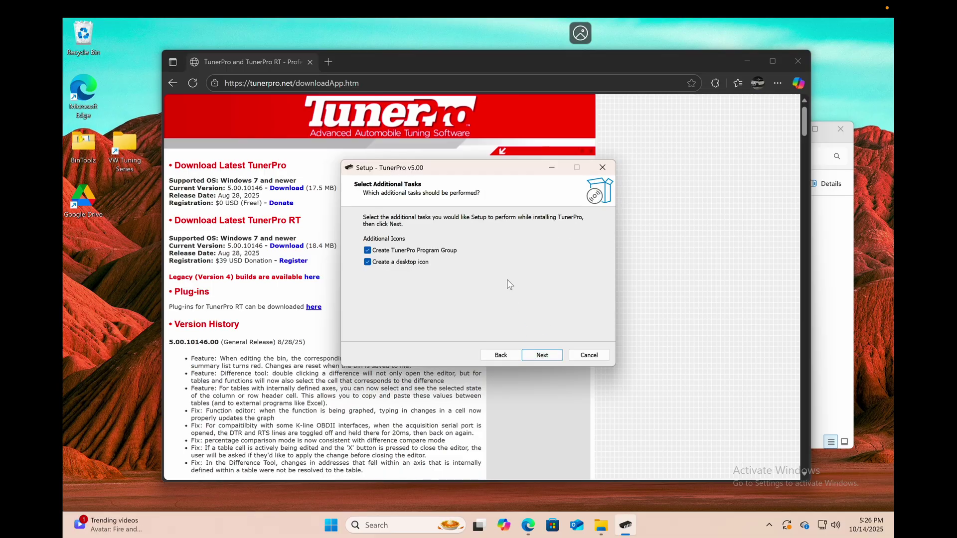
click(543, 355)
click(546, 357)
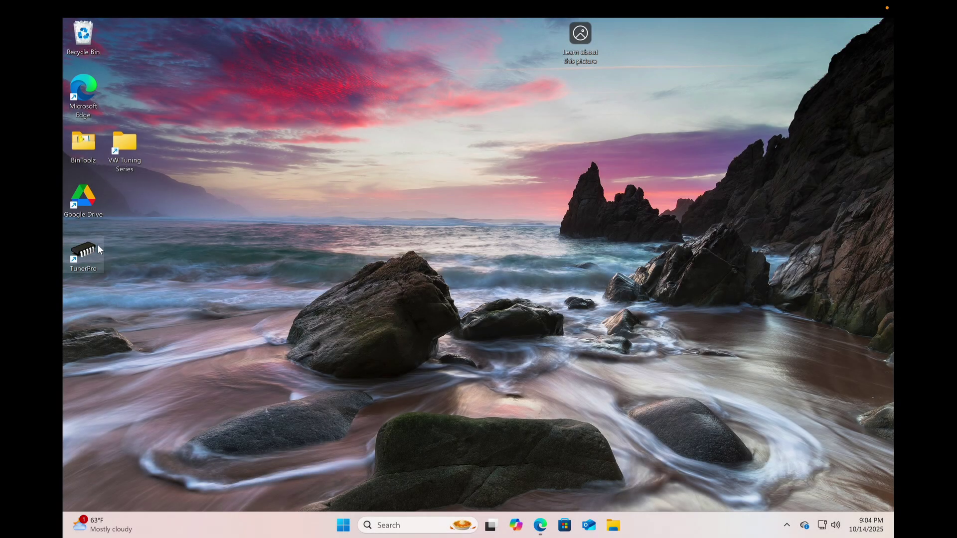
Launch TunerPro and open the bin file V000_CBRICK_HSL_SP29.33.bin from the Tuning Files folder
double_click(83, 252)
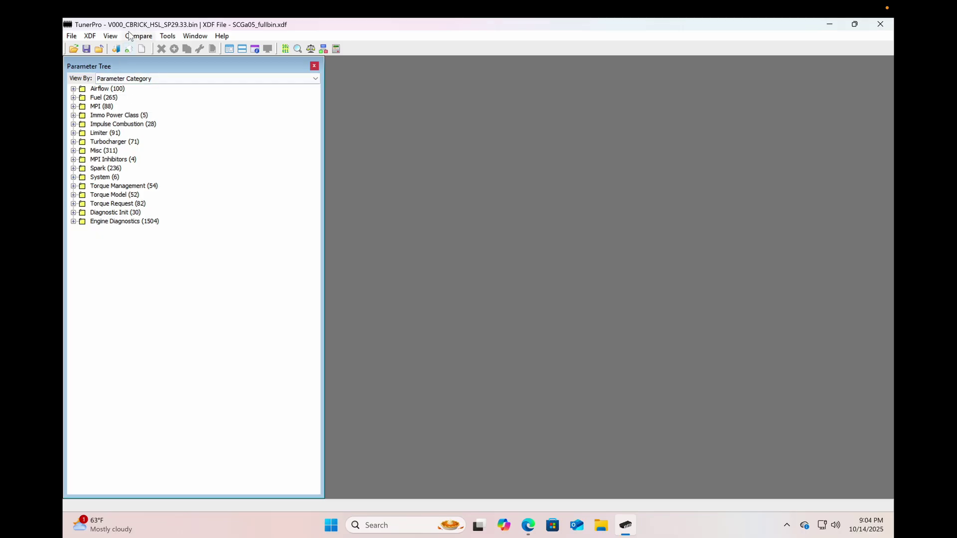
click(72, 39)
click(73, 48)
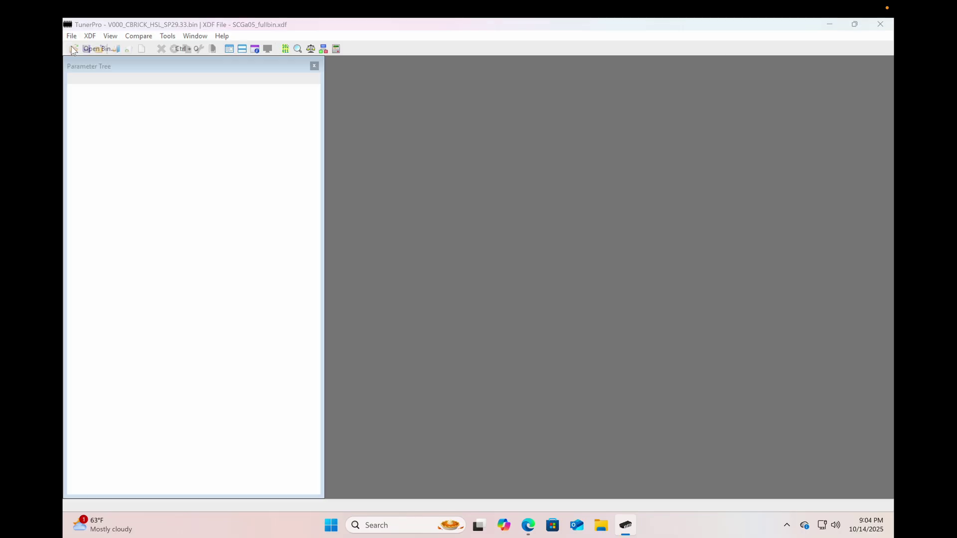
click(215, 208)
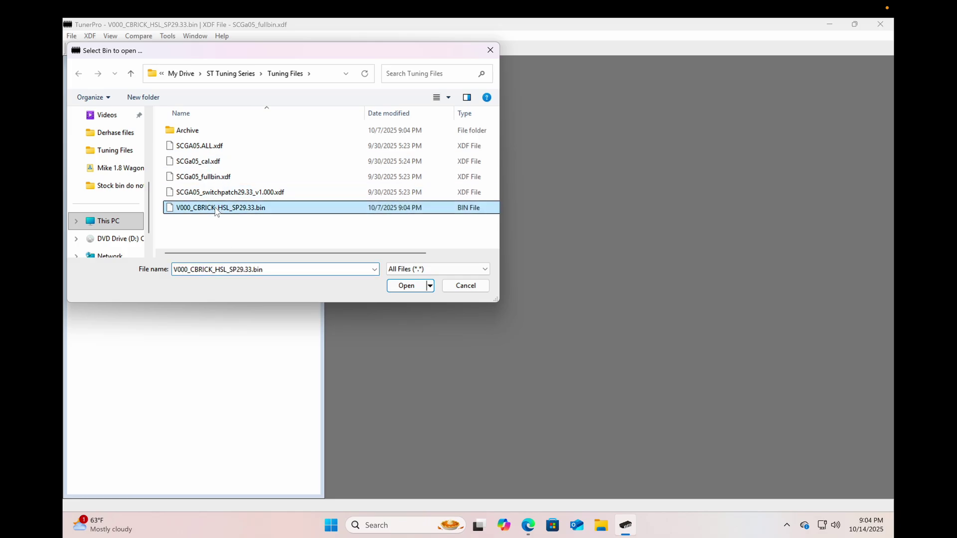
click(402, 290)
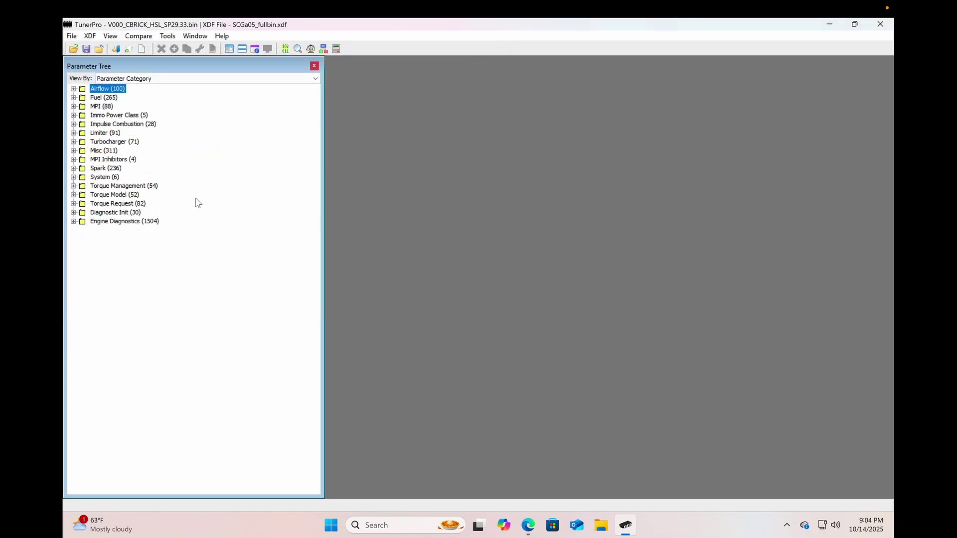
Load the definition file SCGa05_fullbin.xdf from the Tuning Files folder
click(87, 40)
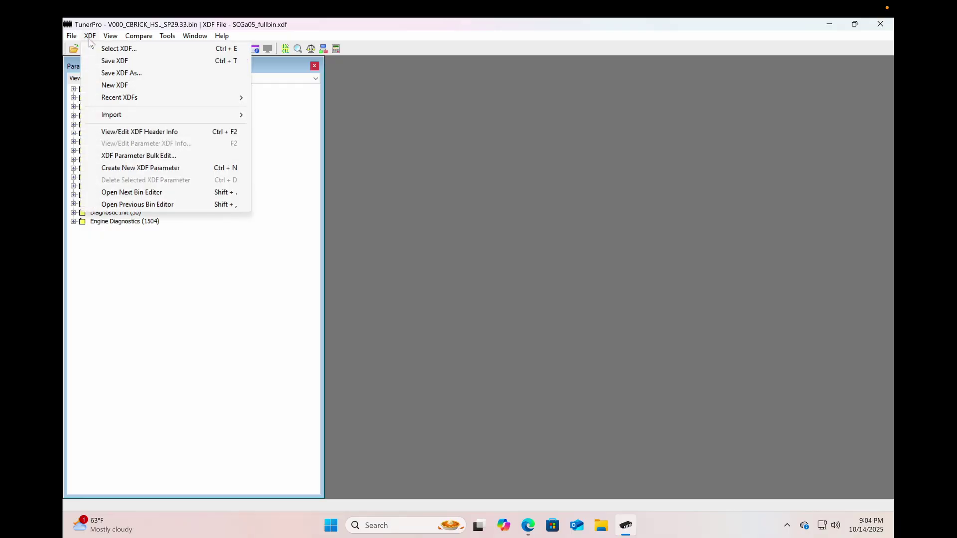
click(98, 50)
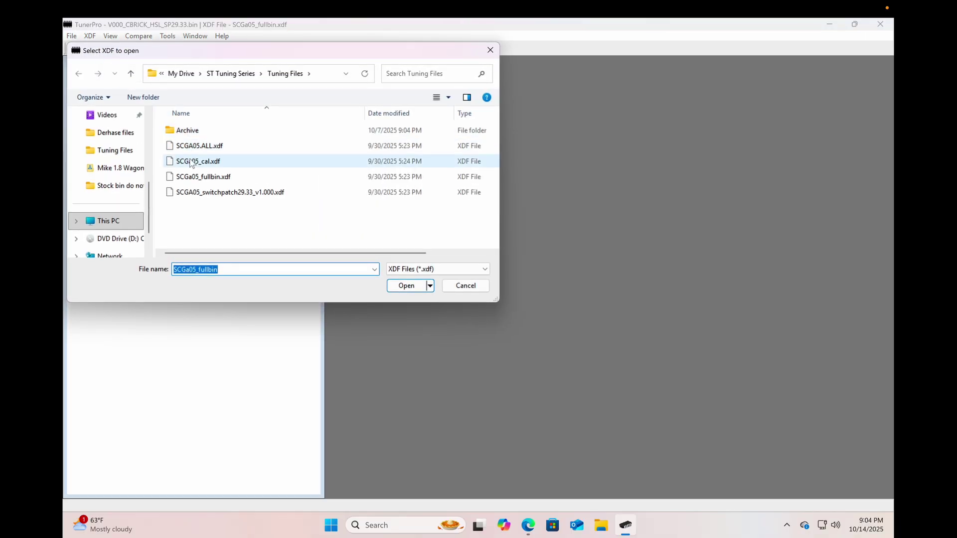
click(210, 179)
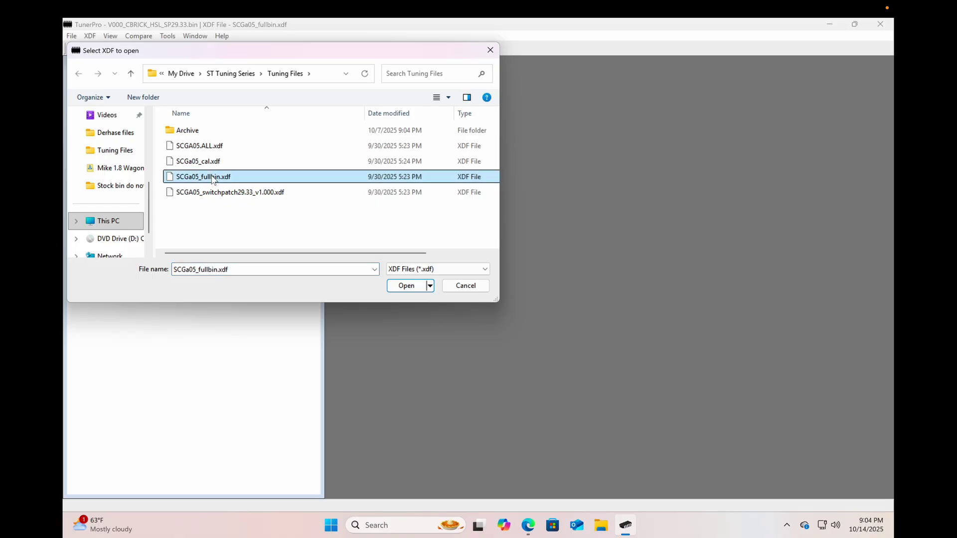
click(403, 286)
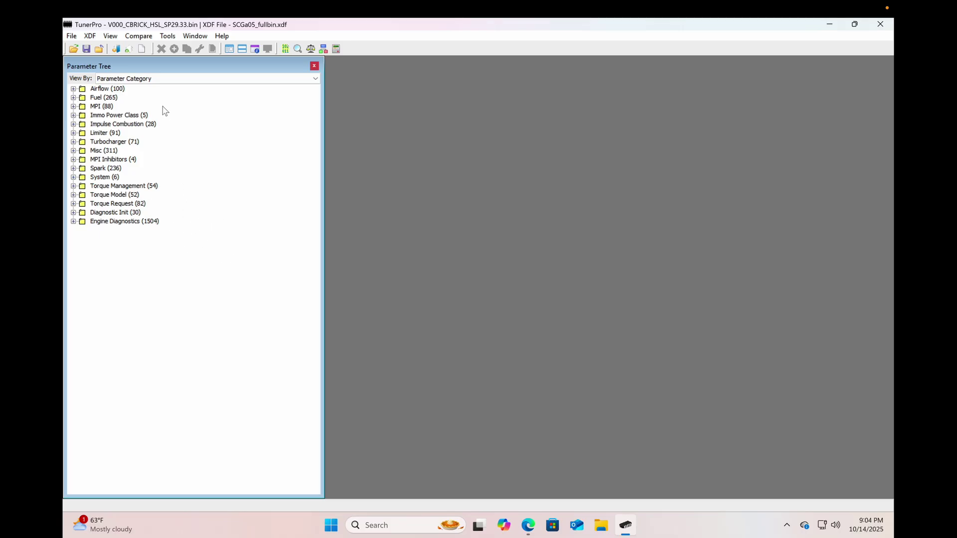
View the parameter tree as a Parameter Ordered List and return it to the Parameter Category grouping
click(316, 78)
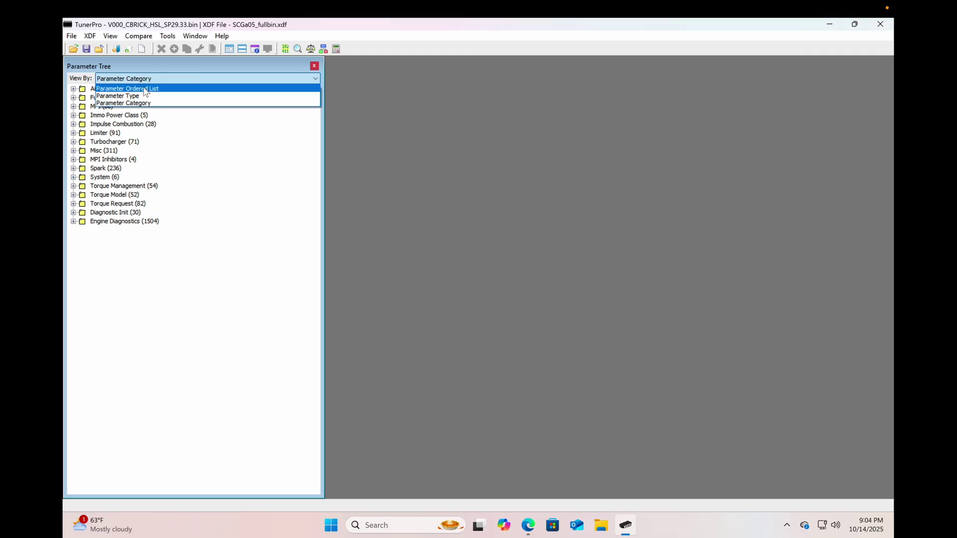
click(145, 90)
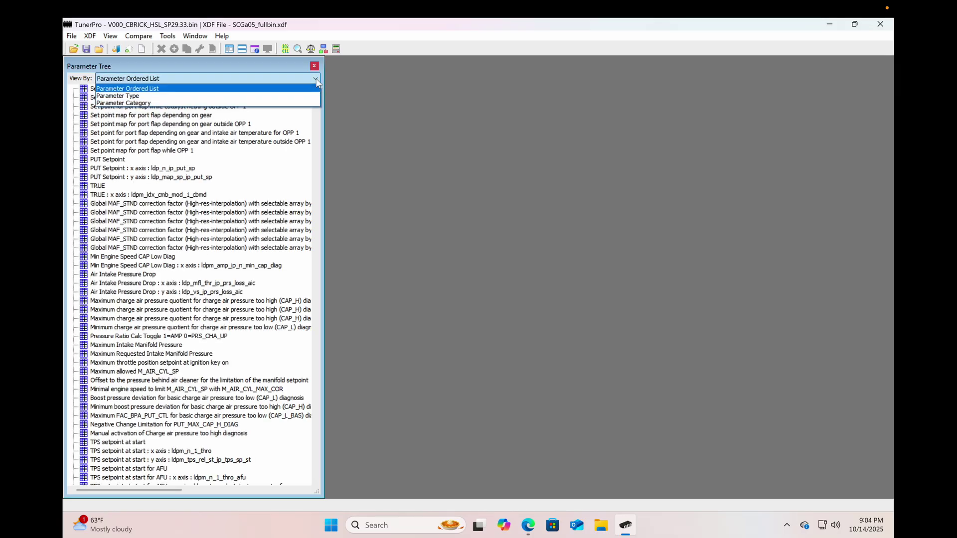
click(165, 104)
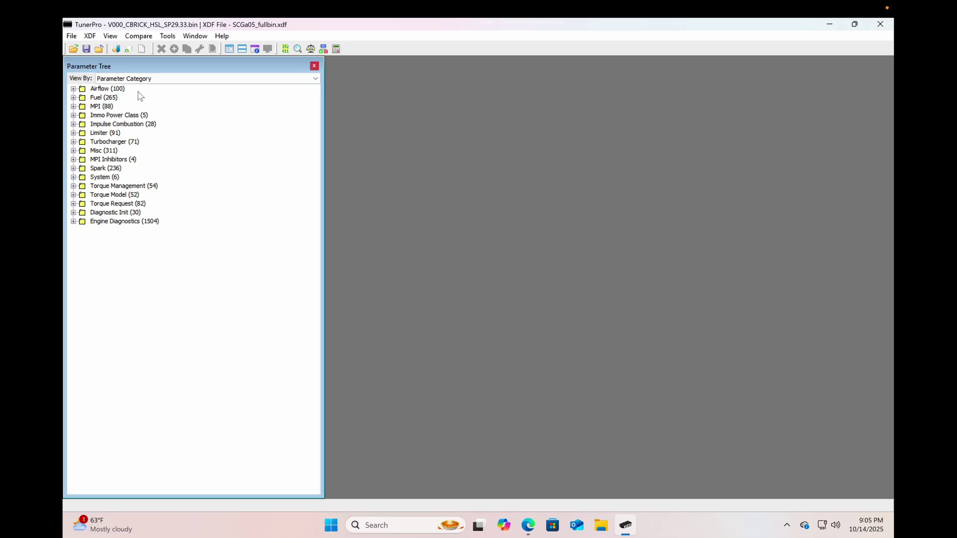
Check which bins are assigned for comparison and close the selection without changing it
click(144, 39)
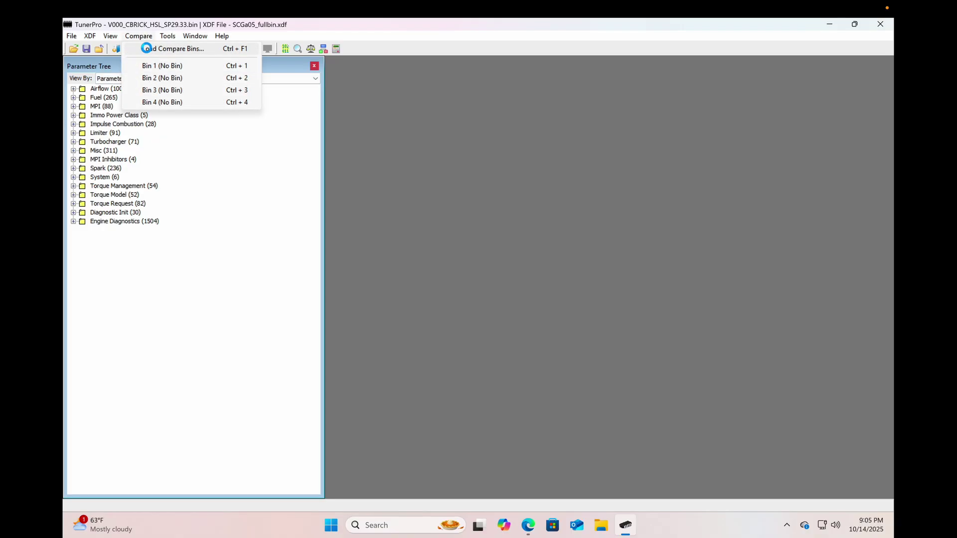
click(148, 50)
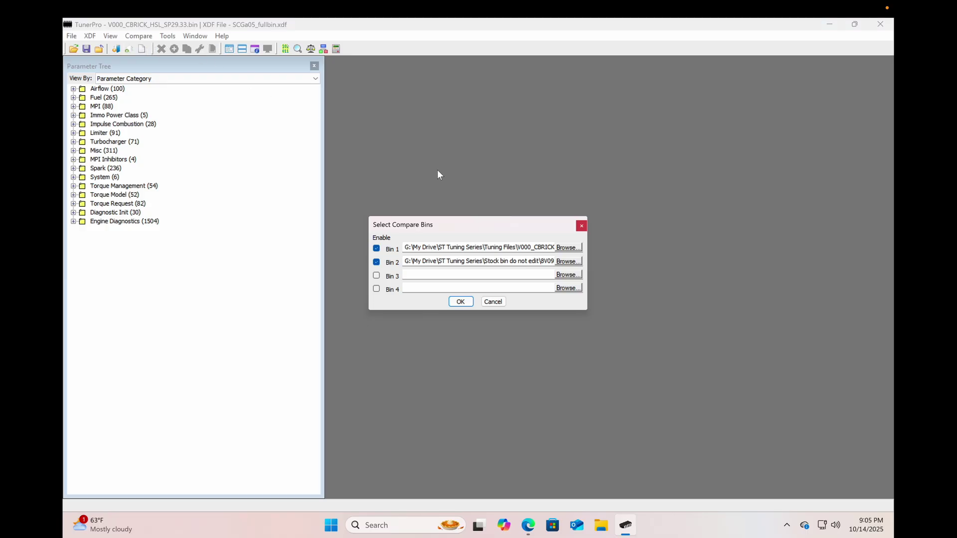
click(493, 302)
Save the bin as a new revision named V001_CBRICK_HSL_SP29.33 in the Tuning Files folder
click(71, 37)
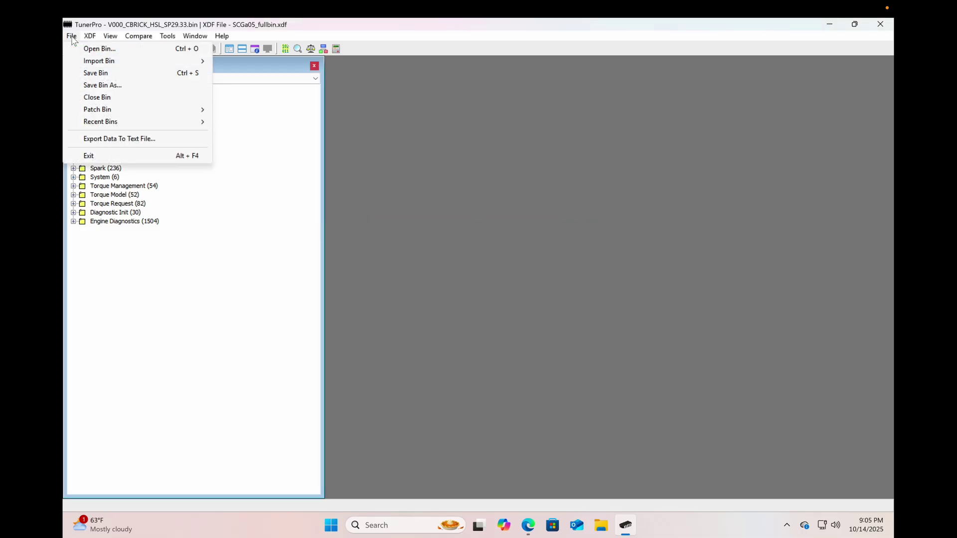
click(97, 85)
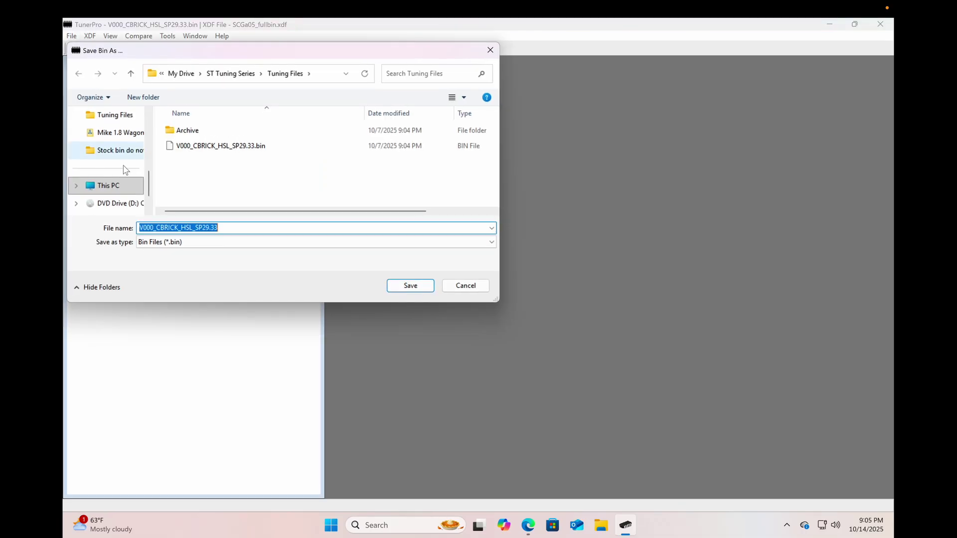
click(154, 228)
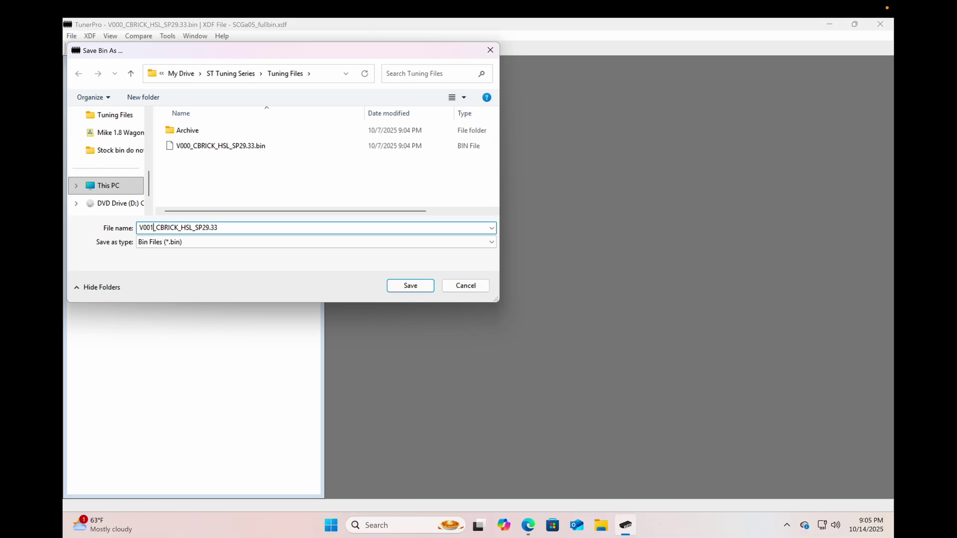
key(Return)
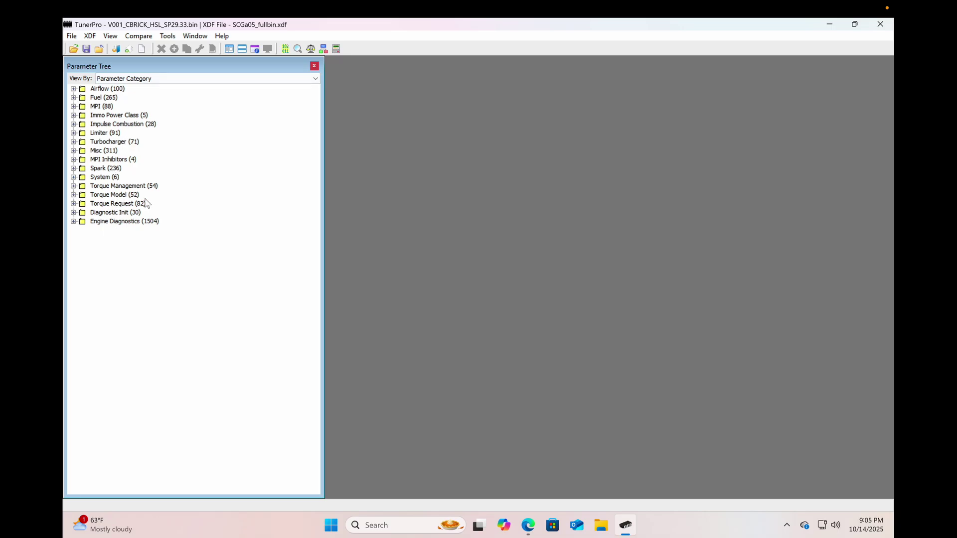
Search all parameters for the word "coolant" in the title
key(ctrl+f)
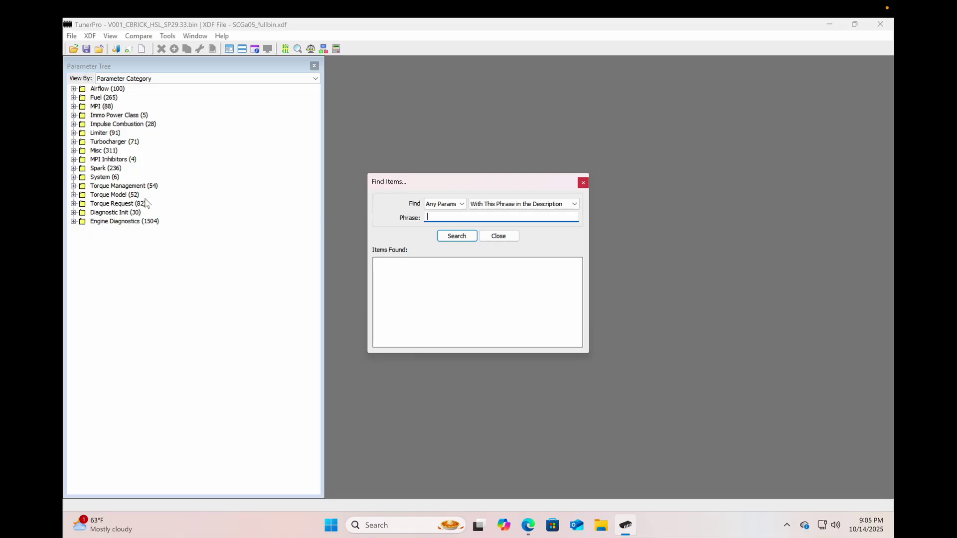
text(coolant)
click(505, 204)
click(504, 214)
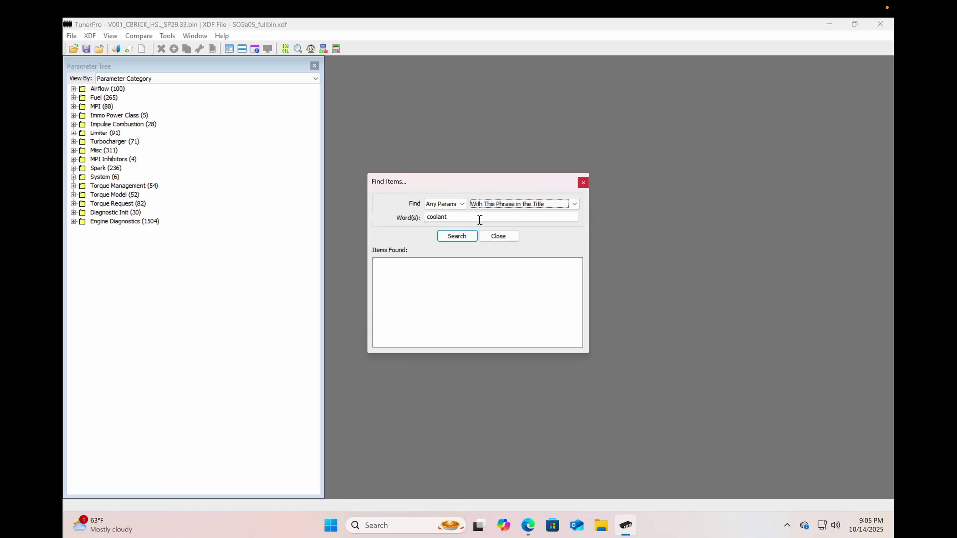
click(466, 238)
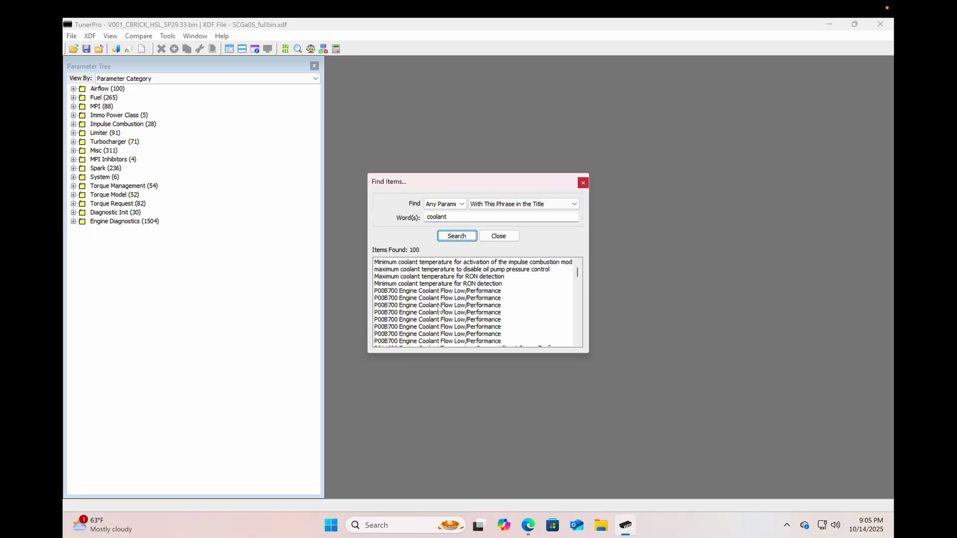
Search parameter titles for "cht" and open the CHT Desired Speed Dependent table
double_click(451, 218)
click(451, 217)
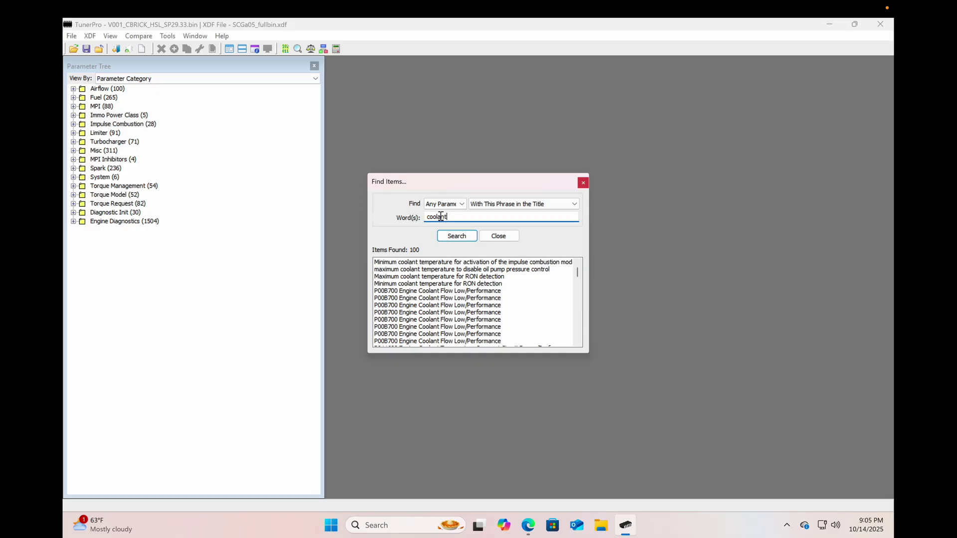
double_click(440, 217)
text(cht)
key(Return)
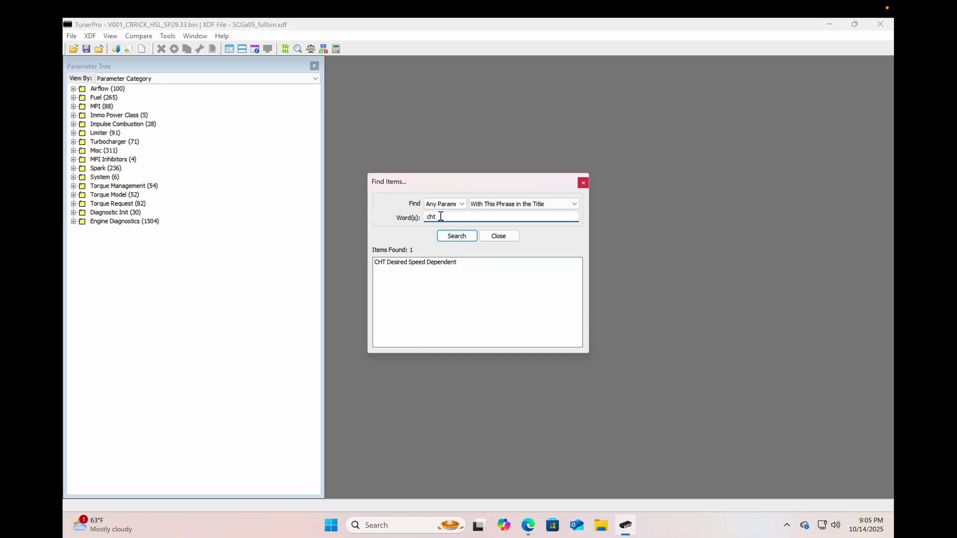
double_click(409, 262)
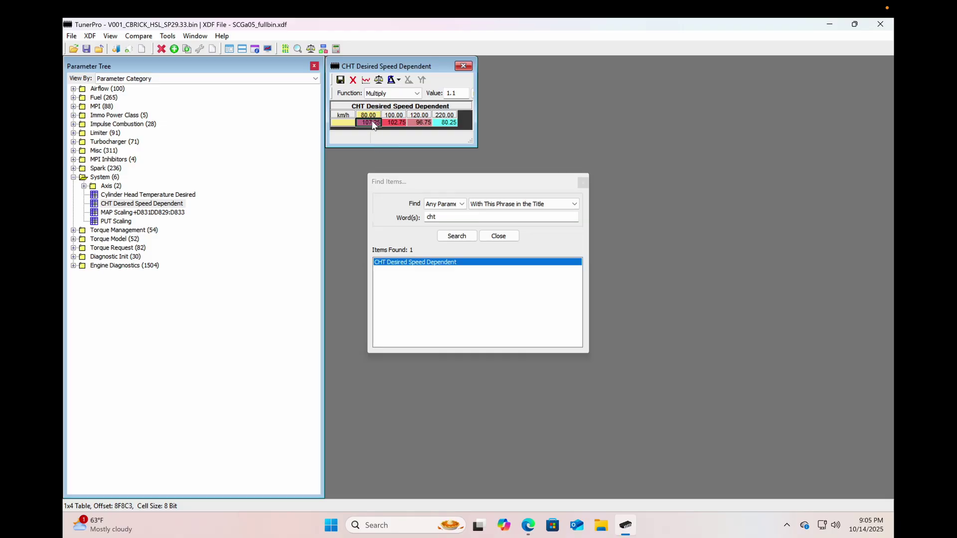
Set all four cells of the CHT Desired Speed Dependent table, from 80 to 220 km/h, to 80
key(shift+Right)
key(shift+Right)
key(shift+Right)
text(80)
key(Return)
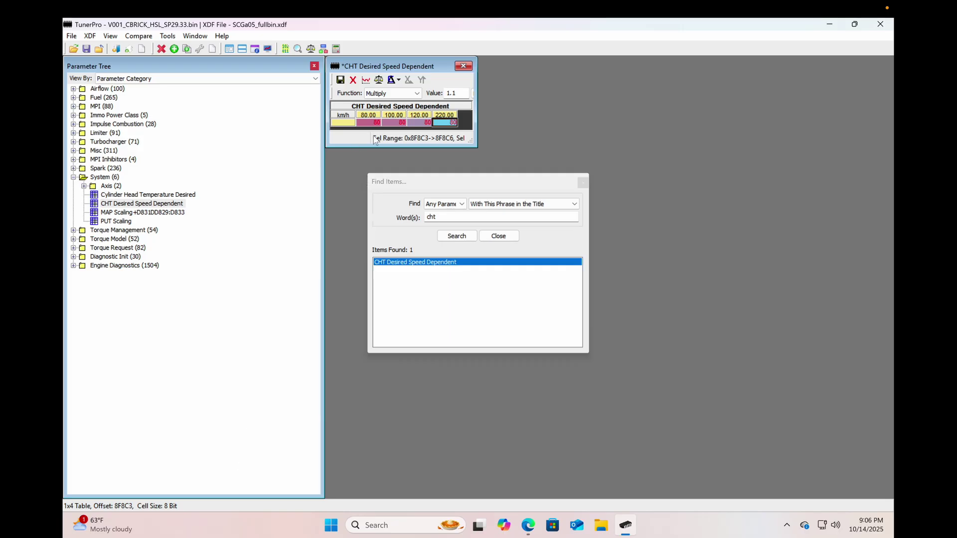
Save the CHT Desired Speed Dependent table and open Cylinder Head Temperature Desired by searching parameter titles for "cylinder head"
click(341, 81)
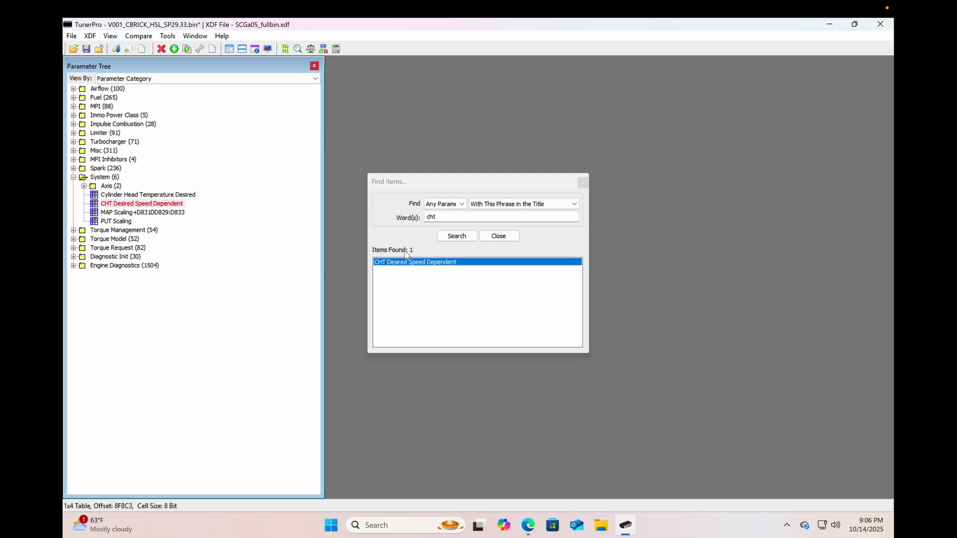
double_click(432, 218)
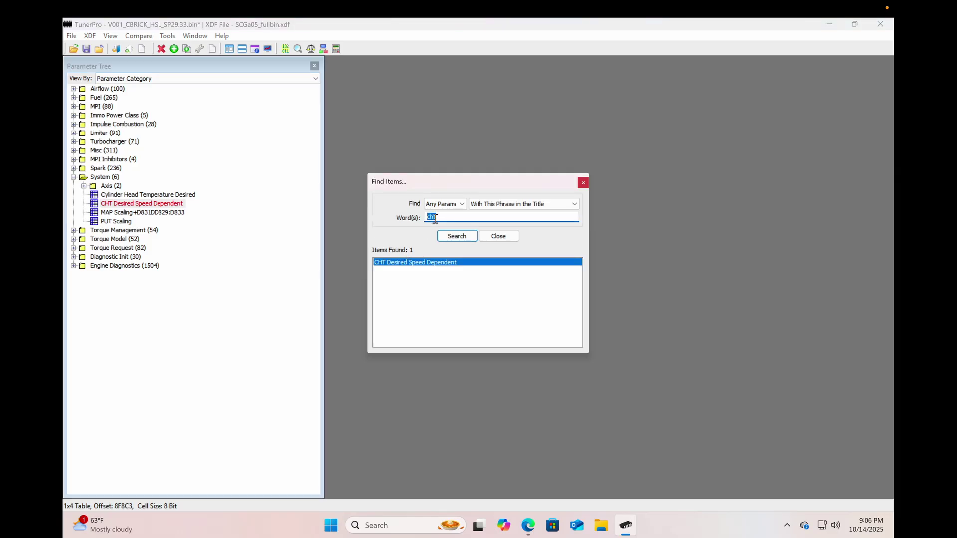
text(cyl)
text(ind)
key(BackSpace)
text(nder head)
key(Return)
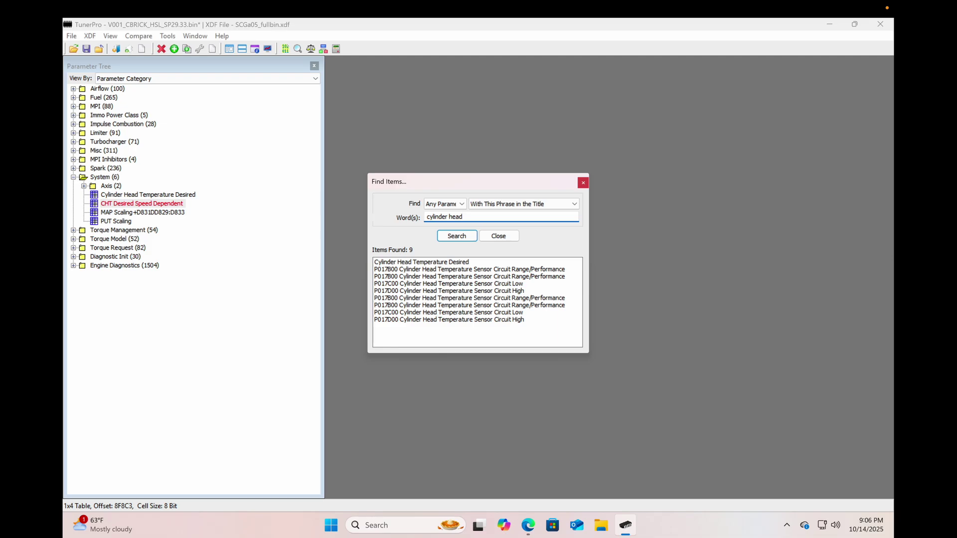
double_click(437, 263)
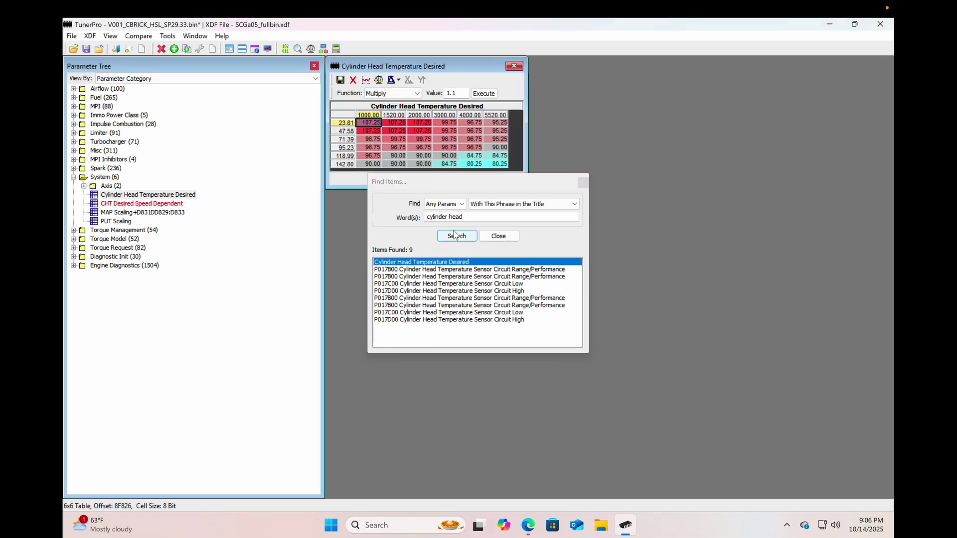
click(583, 182)
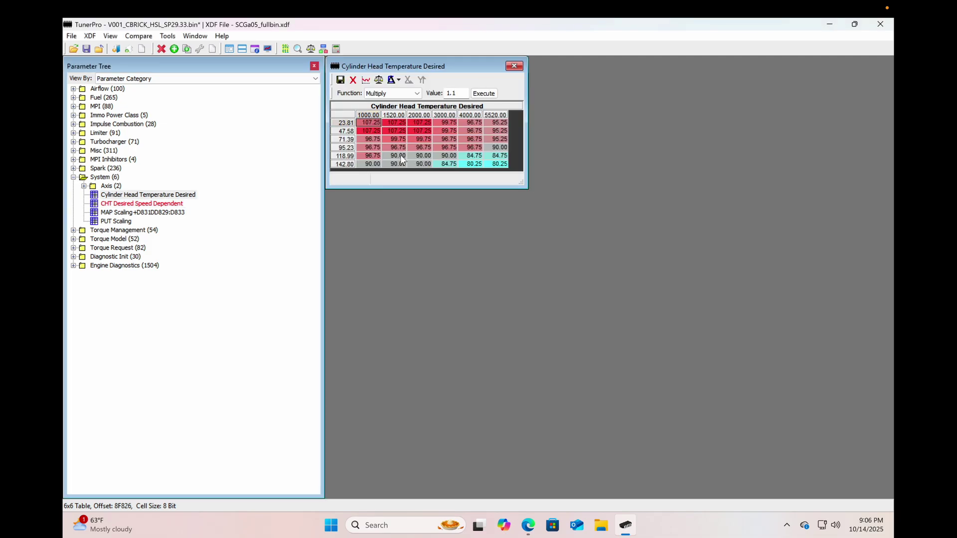
Set all 36 cells of the Cylinder Head Temperature Desired table to 80
click(371, 123)
key(shift+Down)
key(shift+Down)
key(shift+Down)
key(shift+Down)
key(shift+Down)
key(shift+Right)
key(shift+Right)
key(shift+Right)
key(shift+Right)
key(shift+Right)
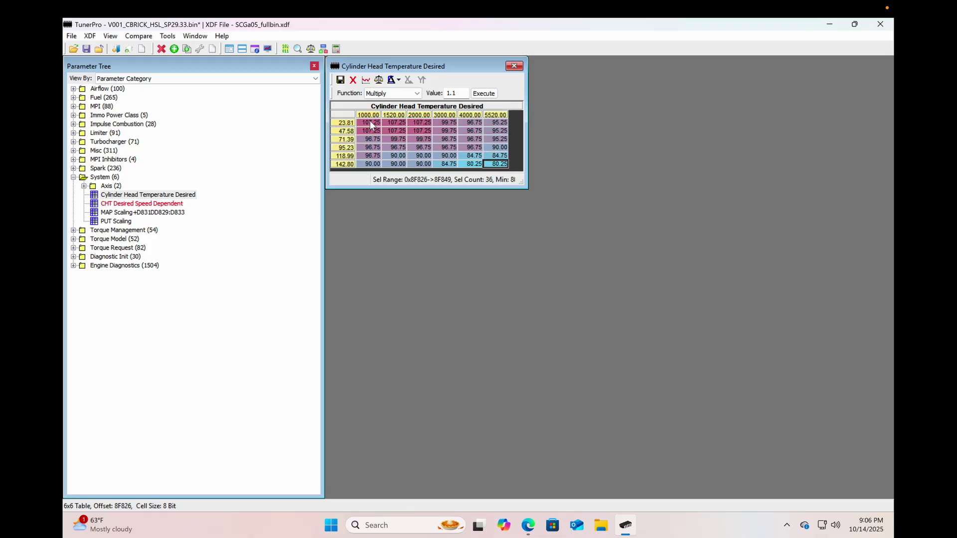
text(80)
key(Return)
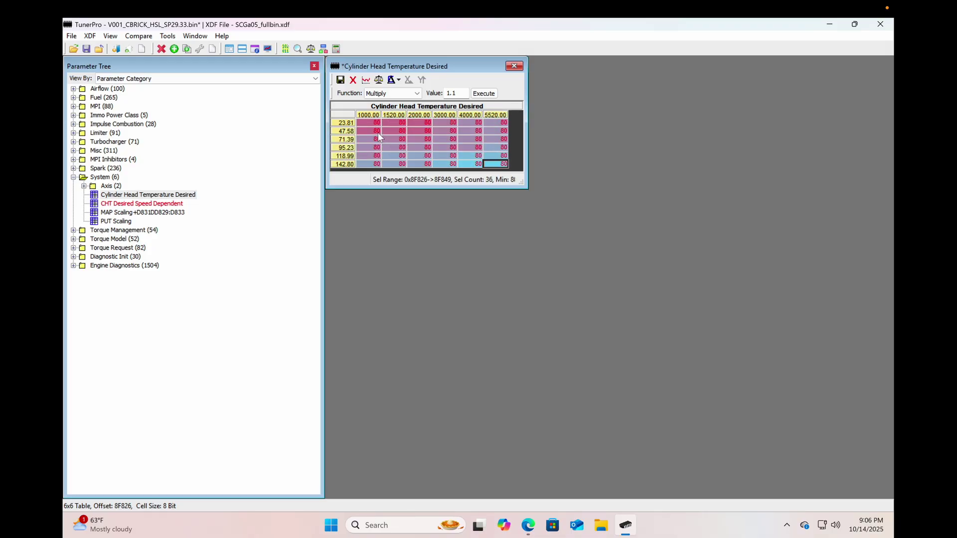
Set the Cylinder Head Temperature Desired cells in rows 23.81 to 71.39 and columns 1000 to 2000 to 90, and save the table
click(379, 131)
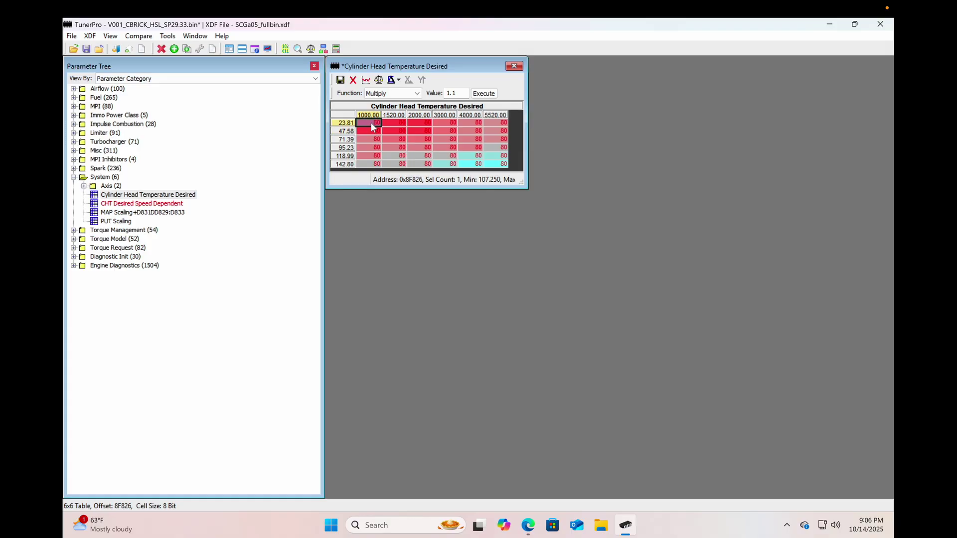
key(shift+Right)
key(shift+Right)
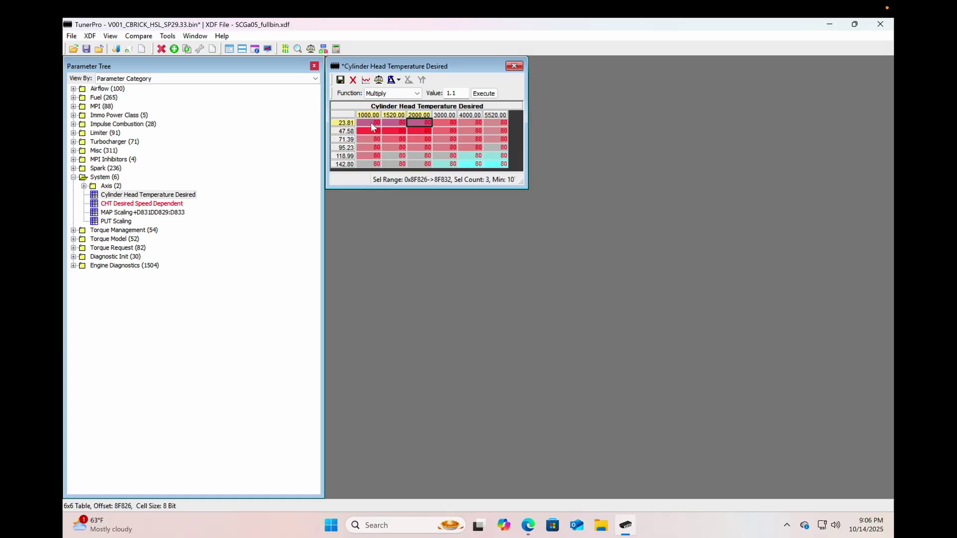
key(shift+Right)
key(shift+Left)
key(shift+Down)
key(shift+Down)
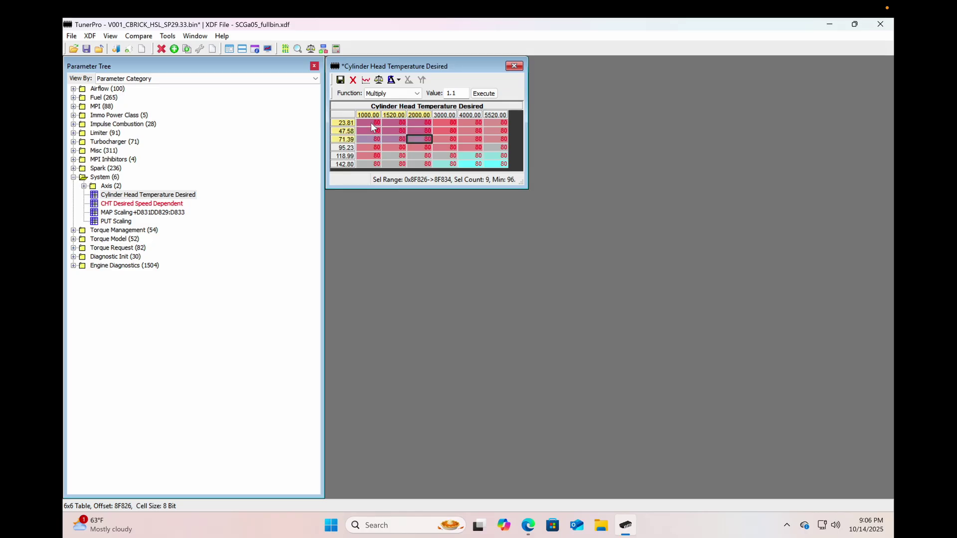
text(90)
key(Return)
click(397, 148)
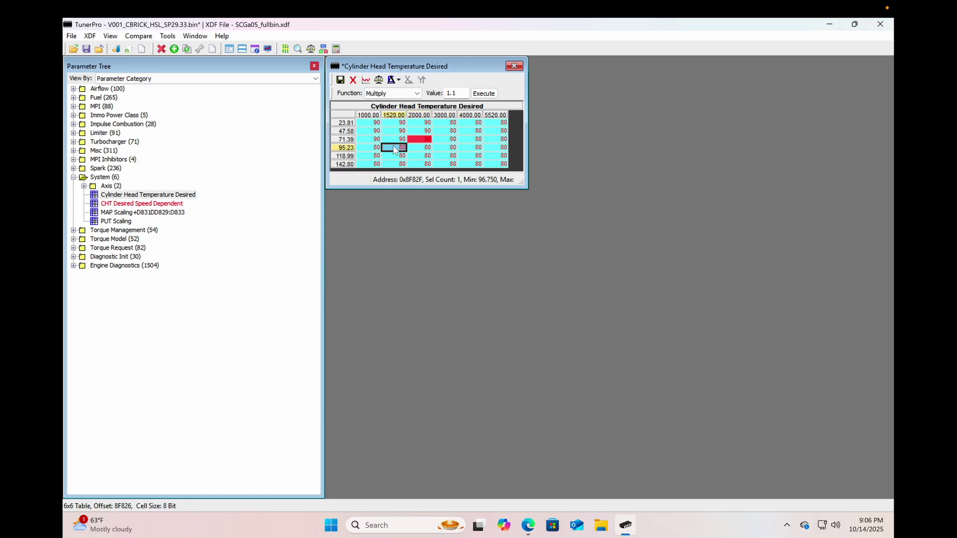
click(340, 81)
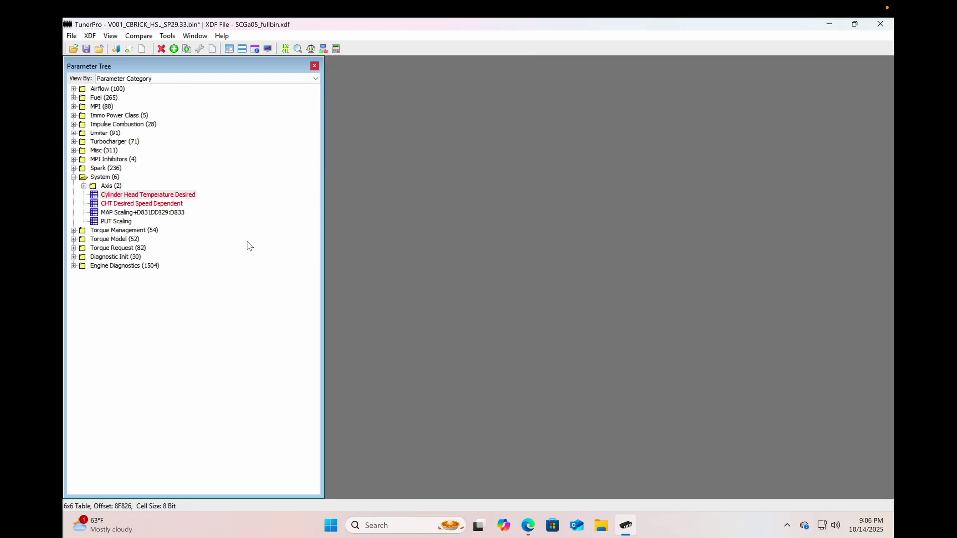
Set the 80 km/h cell of CHT Desired Speed Dependent to 90, re-enter 80 as its axis value, and save the table
double_click(173, 206)
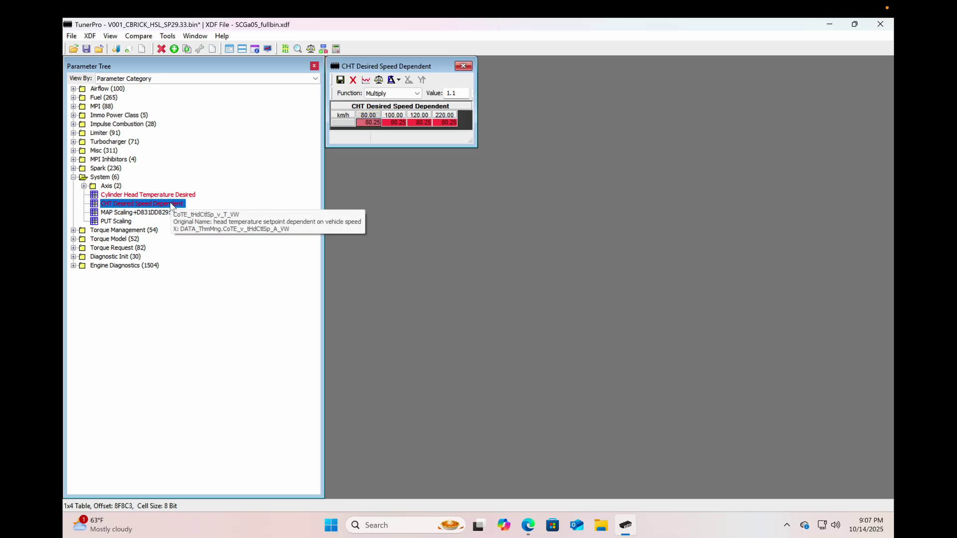
click(372, 125)
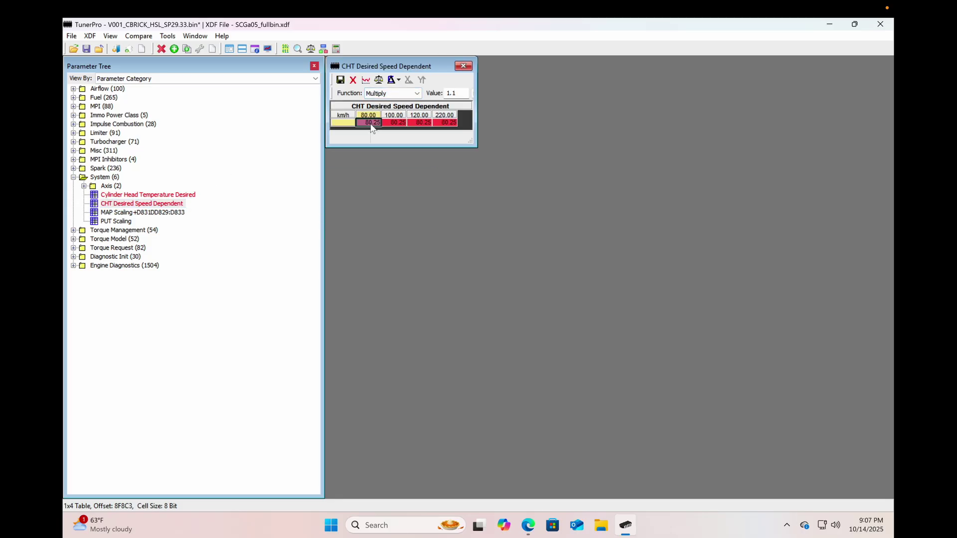
text(90)
key(Return)
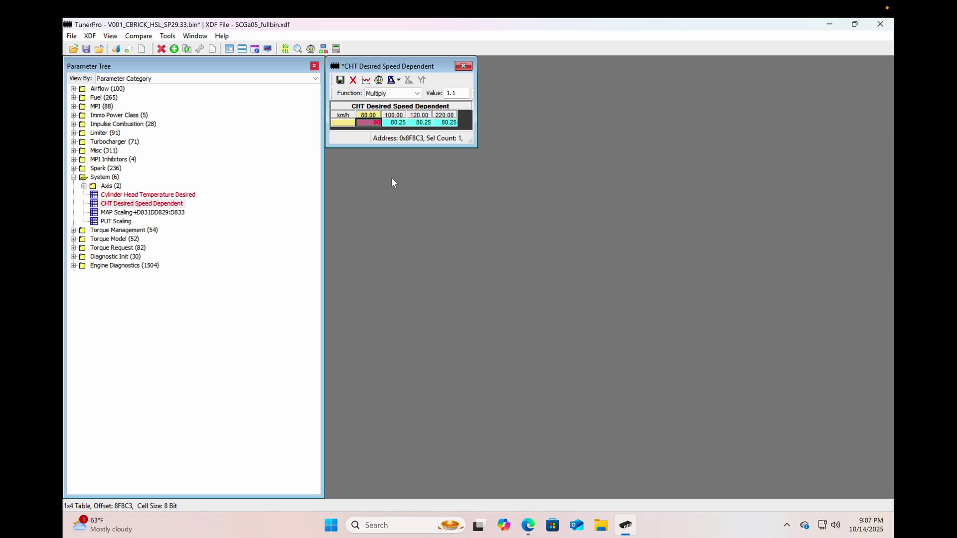
double_click(369, 116)
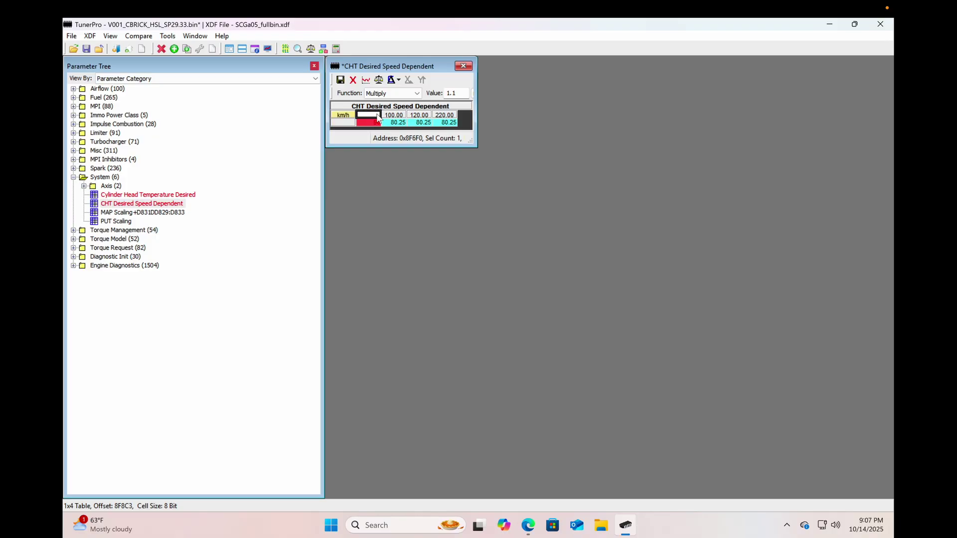
text(80)
key(Return)
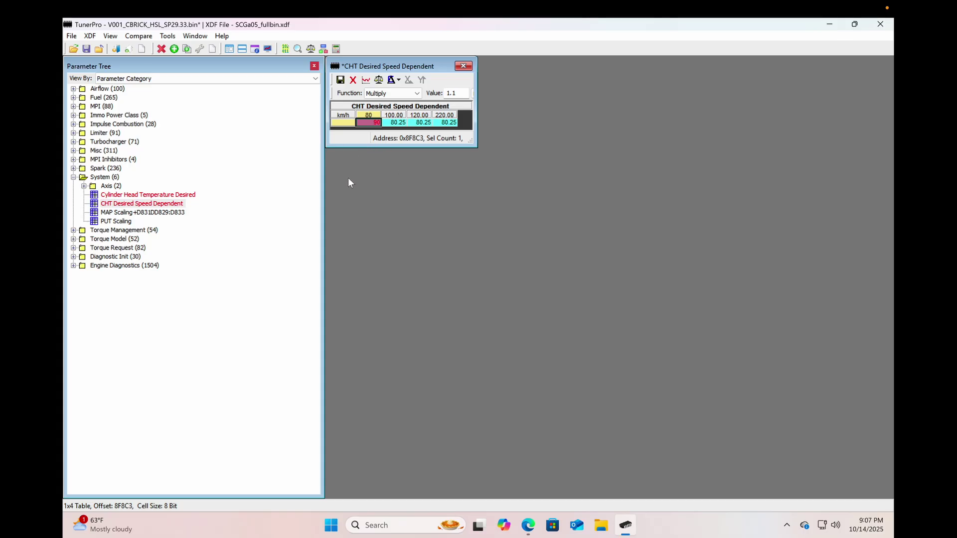
click(341, 81)
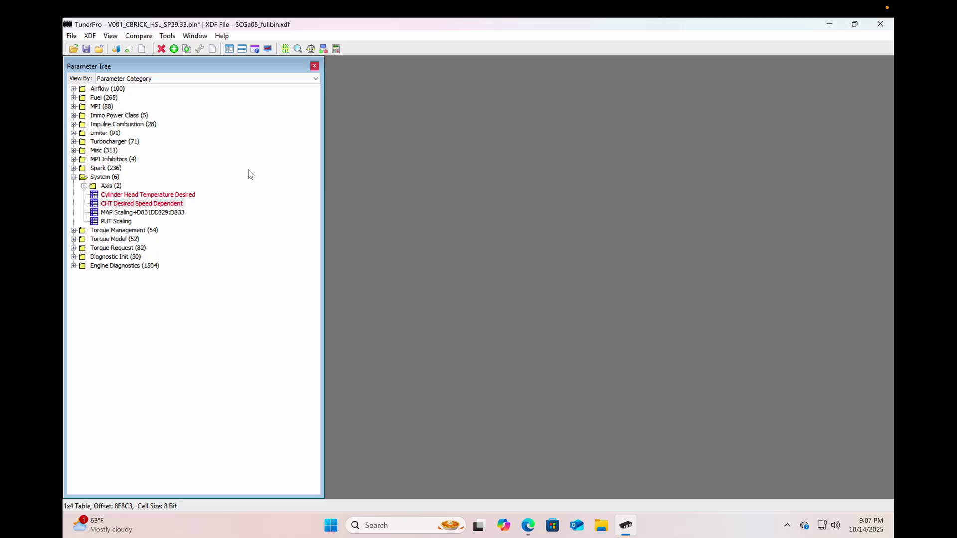
Set the first overall maximal velocity table in the Limiter Speed category to 300 and save it
click(73, 133)
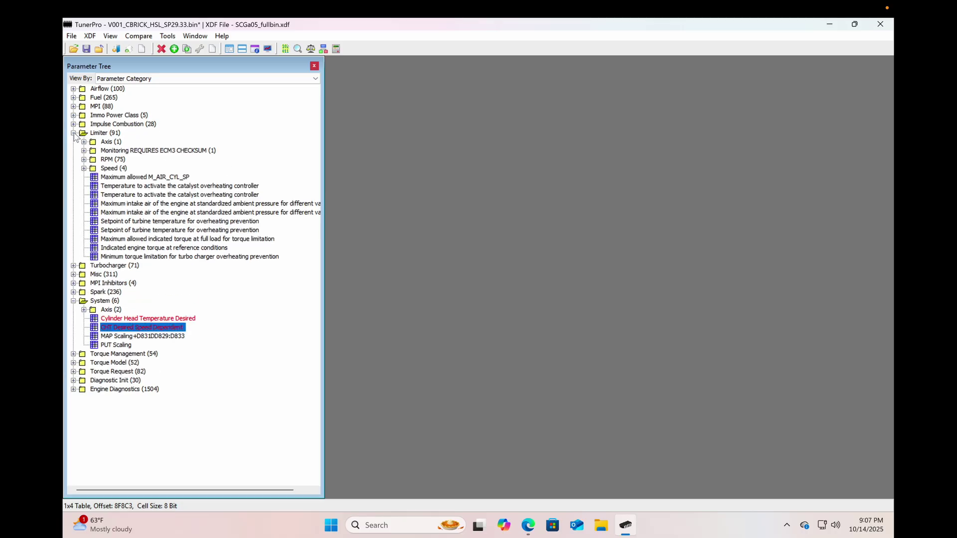
click(84, 168)
double_click(120, 178)
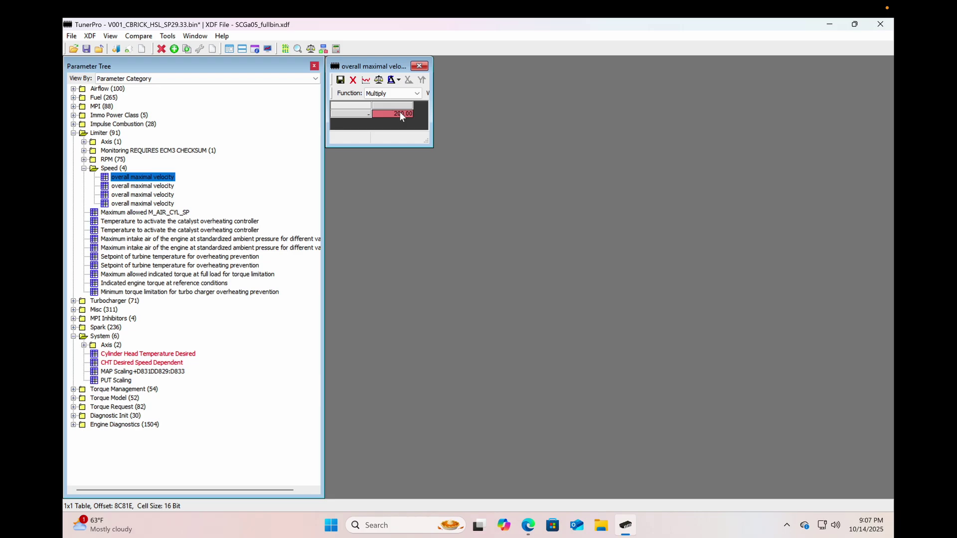
click(400, 115)
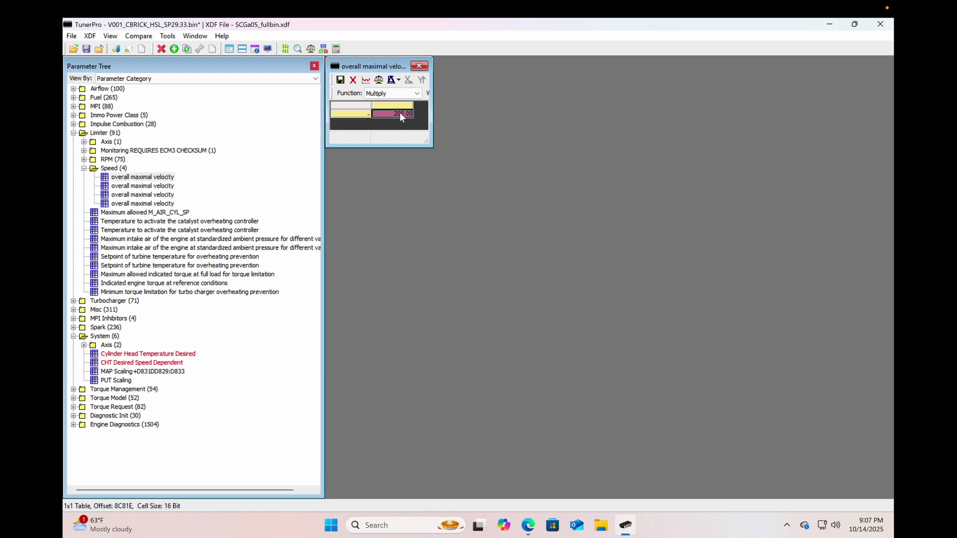
text(300)
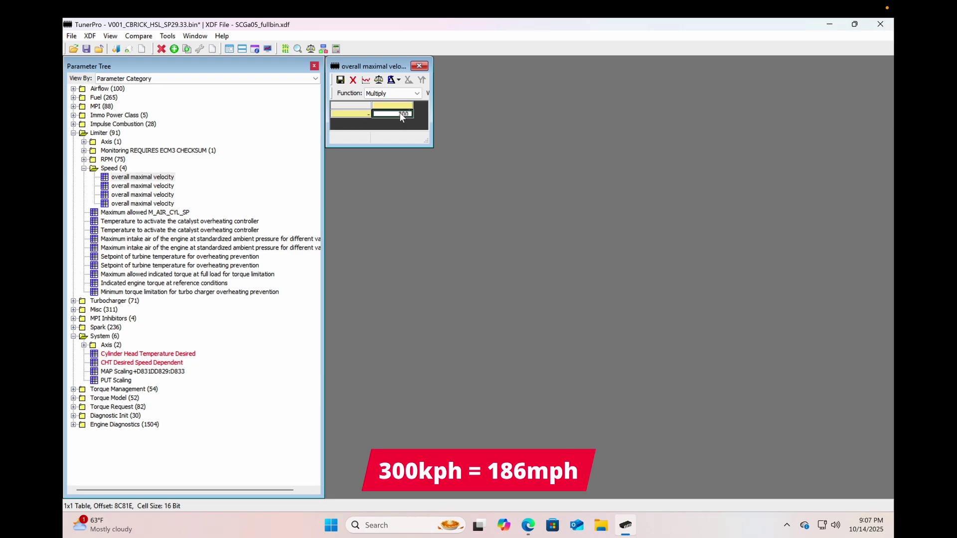
click(340, 80)
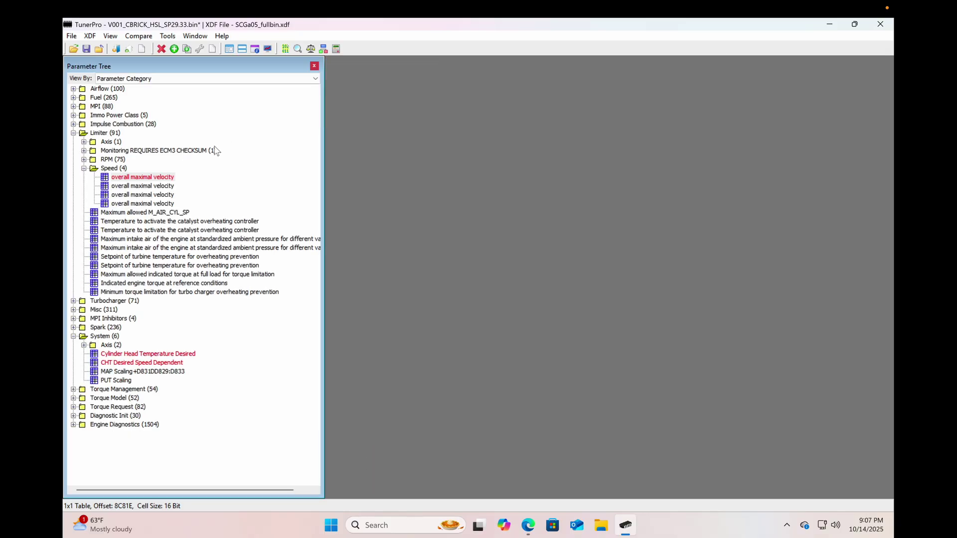
Set the second overall maximal velocity table to 300 and save it
double_click(159, 186)
click(406, 113)
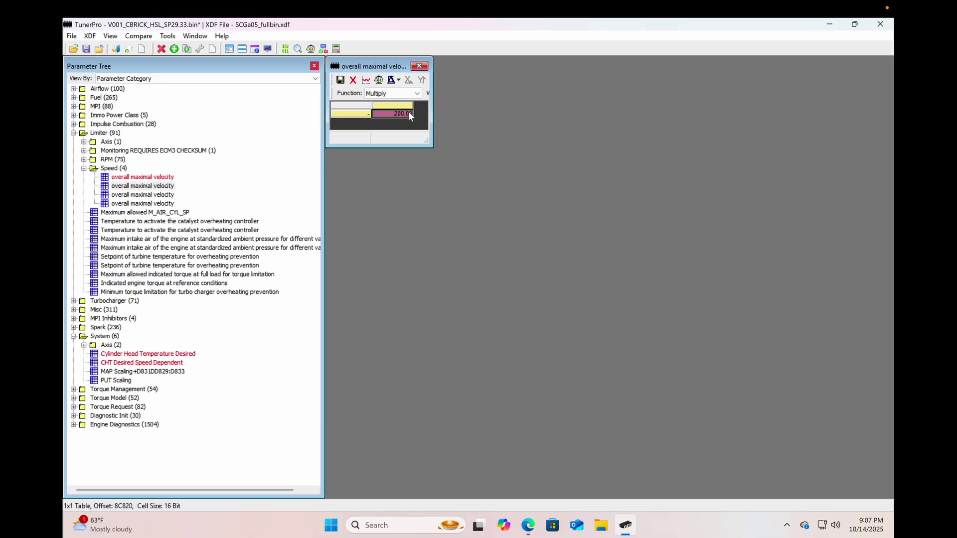
text(300)
key(Return)
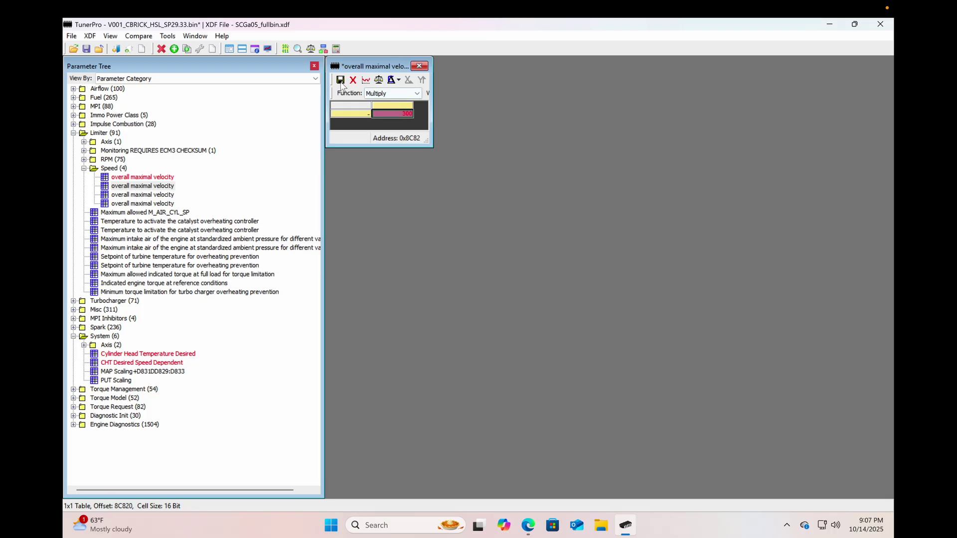
click(341, 80)
Set the third overall maximal velocity table to 300
double_click(169, 195)
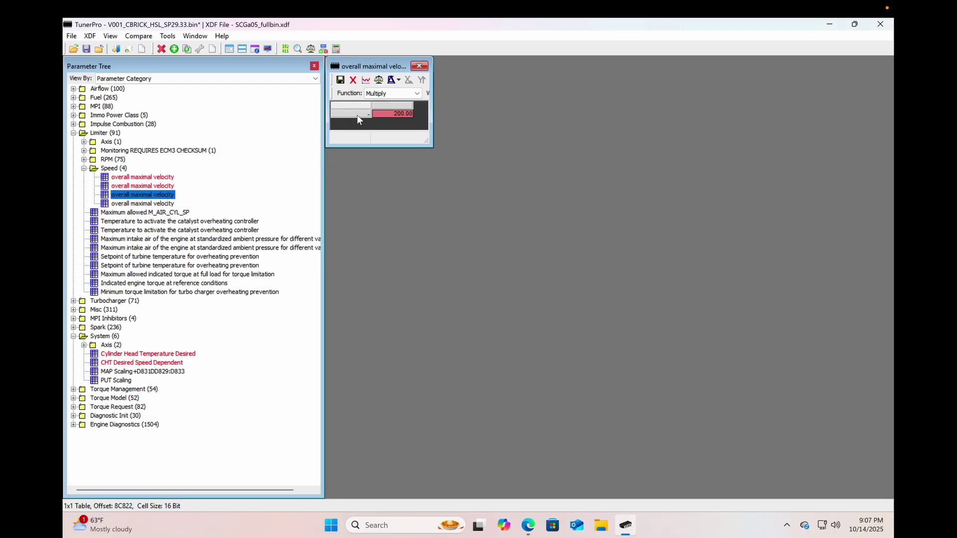
click(390, 113)
text(300)
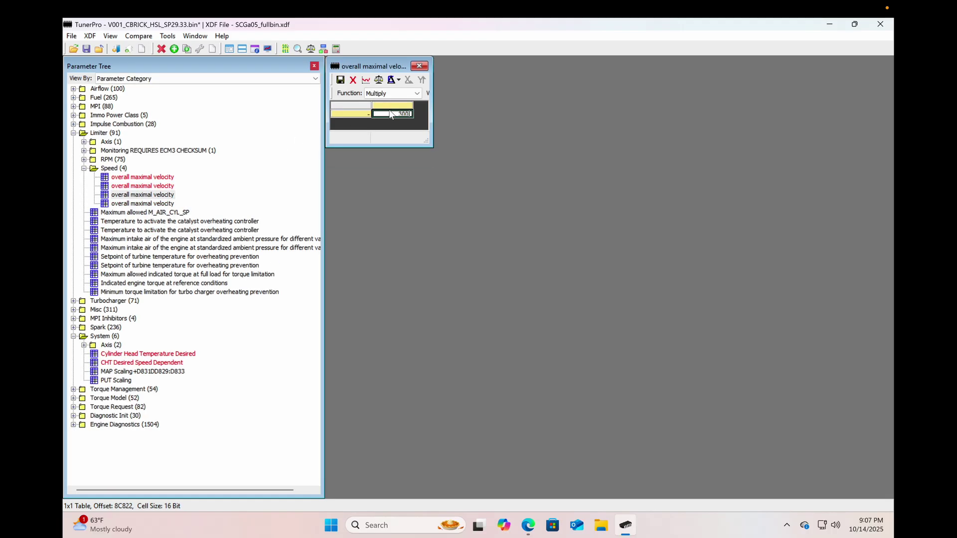
key(Return)
Set the fourth overall maximal velocity table to 300 and save both open velocity tables
double_click(143, 204)
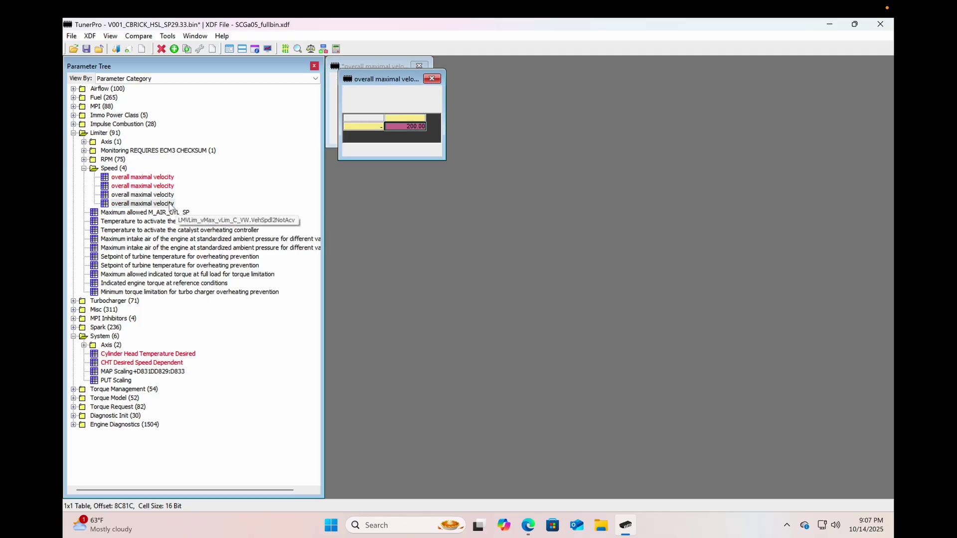
click(419, 127)
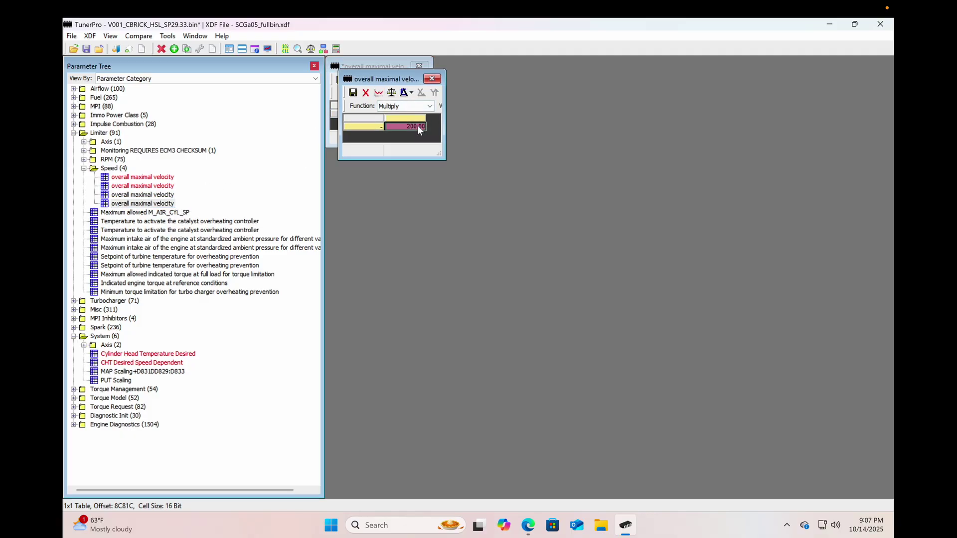
text(300)
key(Return)
click(354, 94)
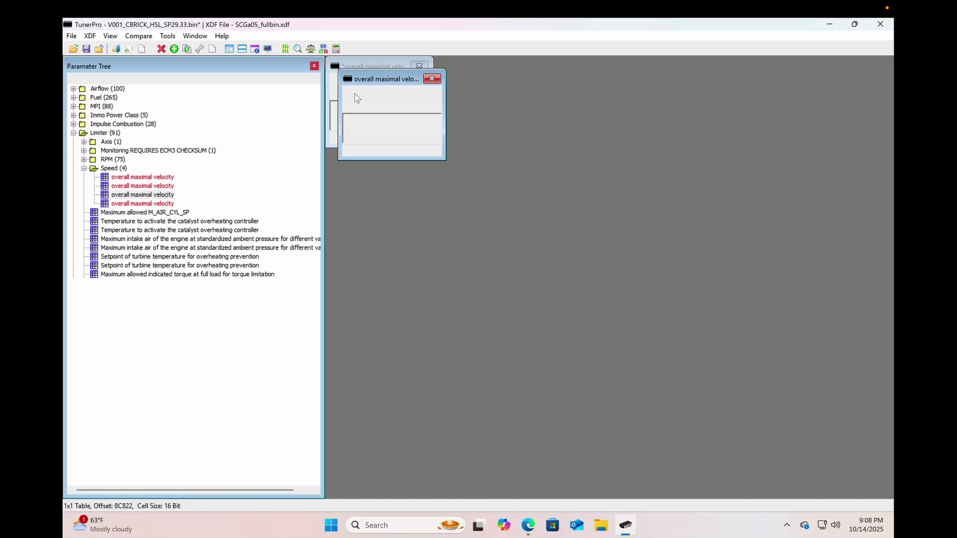
click(341, 80)
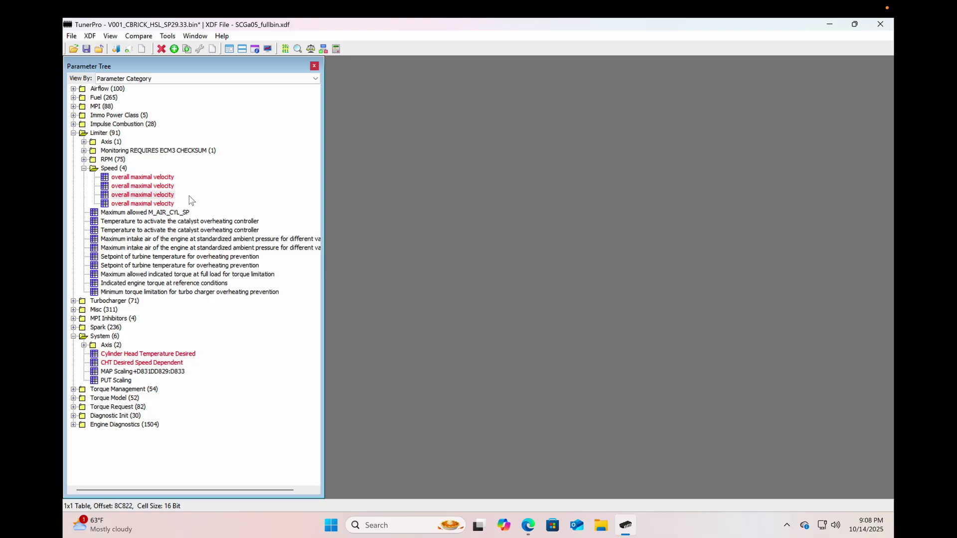
Check the saved value in the second overall maximal velocity table and close it
double_click(162, 188)
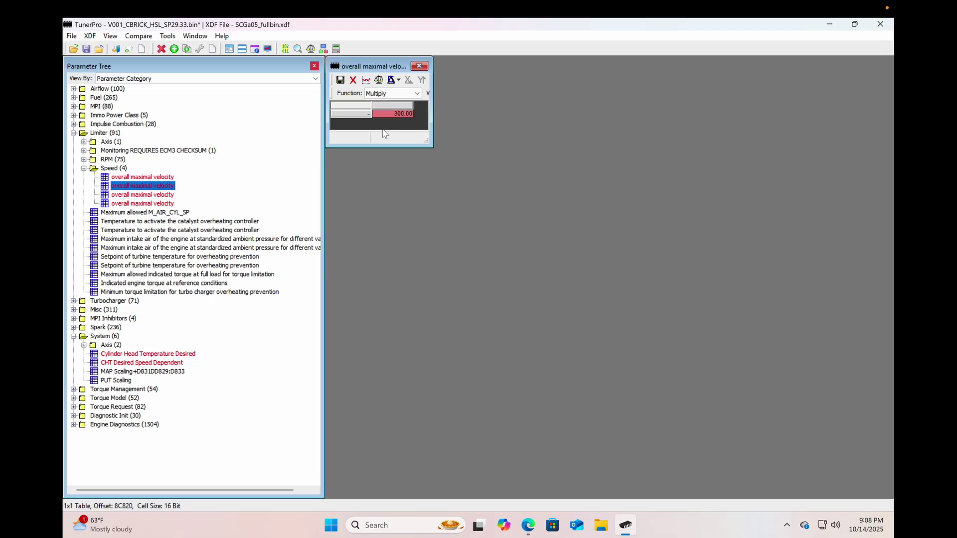
click(423, 67)
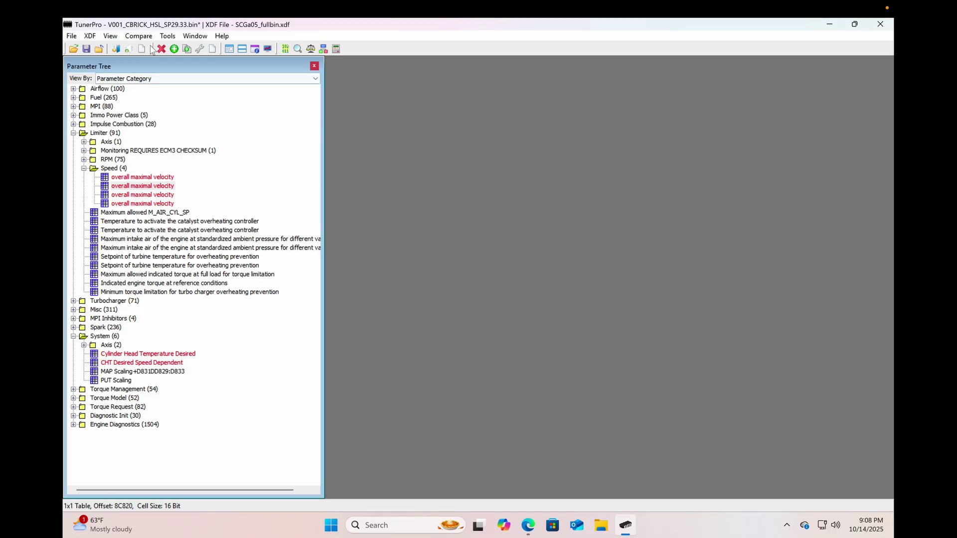
Load the V000_CBRICK_HSL_SP29.33.bin revision and the stock bin as compare bins 1 and 2
click(139, 36)
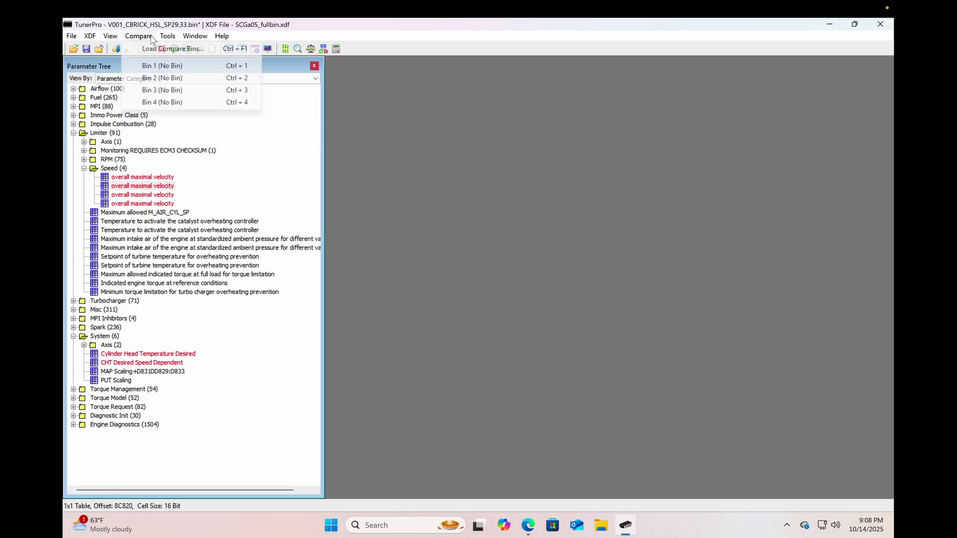
click(155, 48)
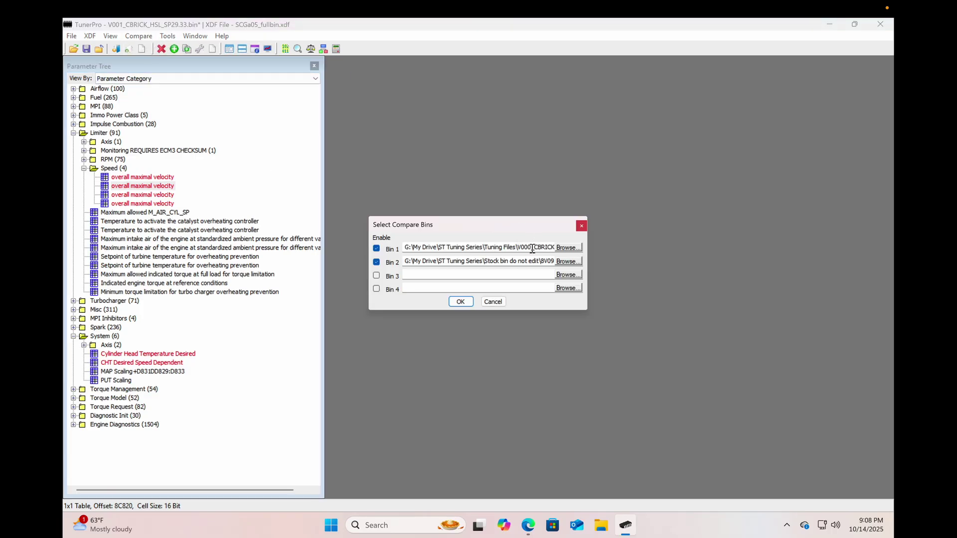
click(461, 302)
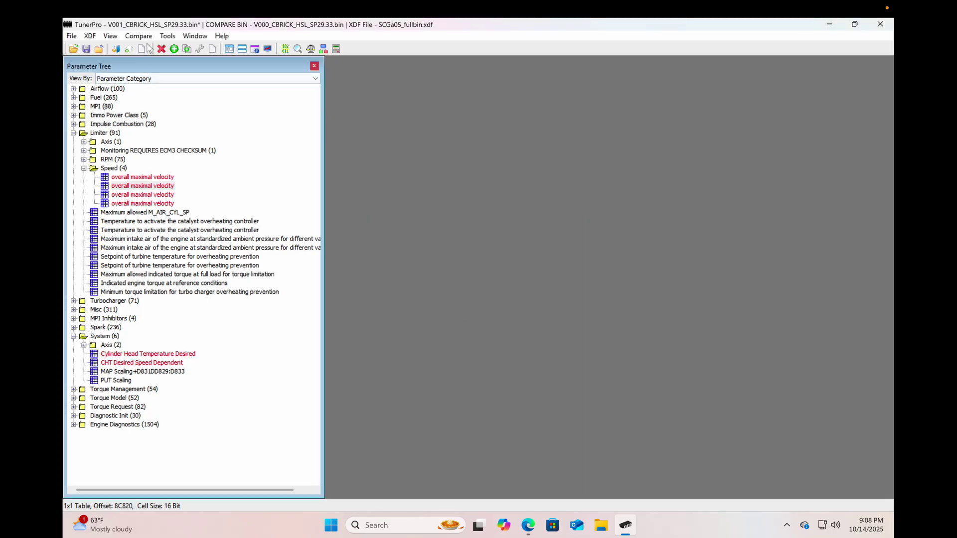
Search for differences between the V001 and V000 bins, limited to defined items, and review the changed tables
click(166, 37)
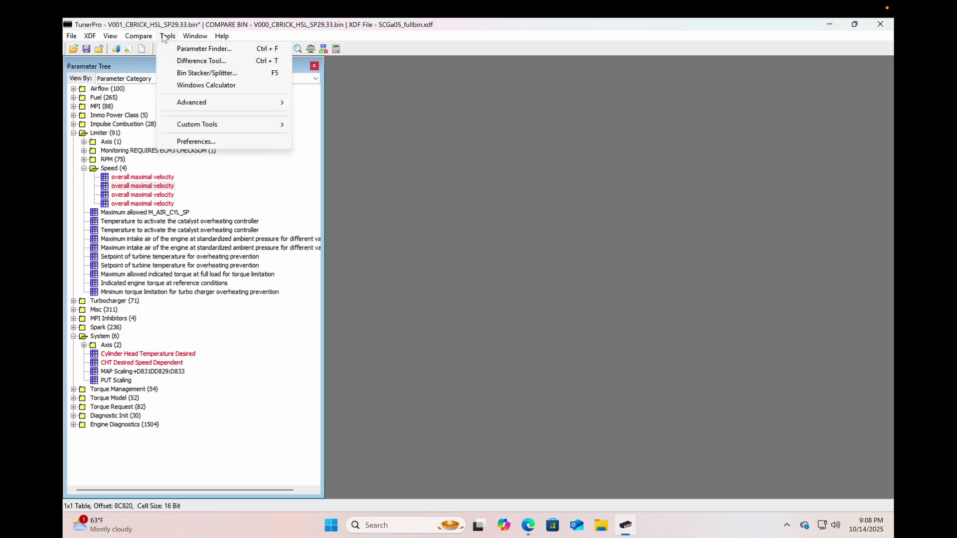
click(185, 61)
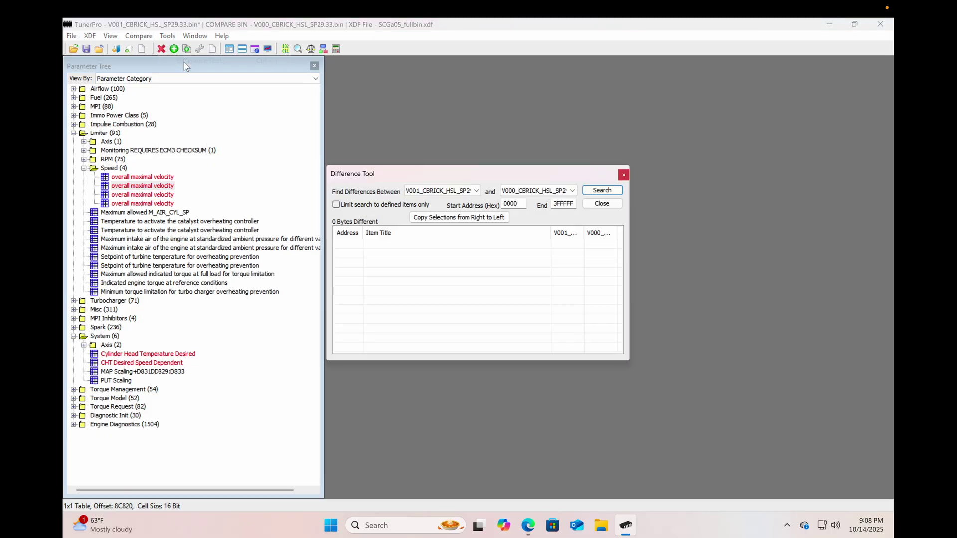
click(336, 205)
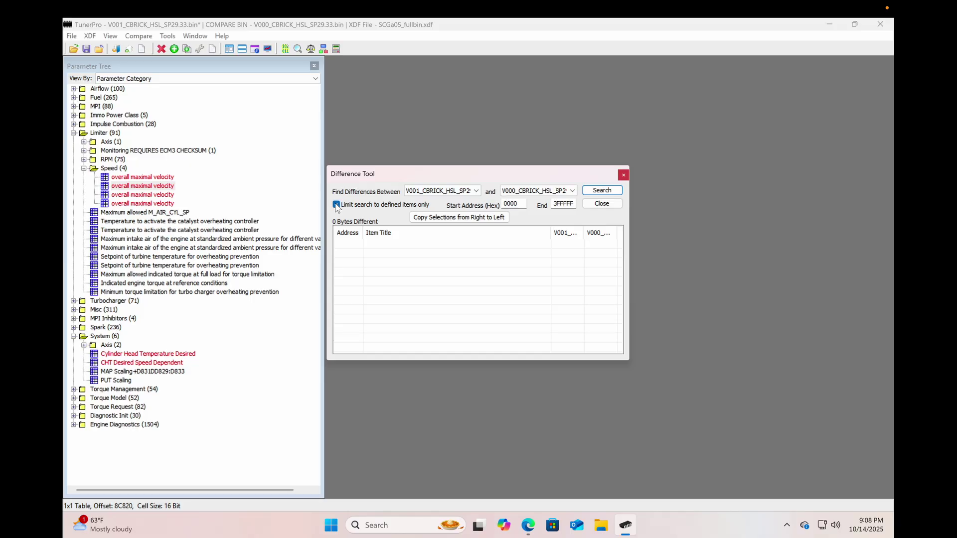
click(602, 190)
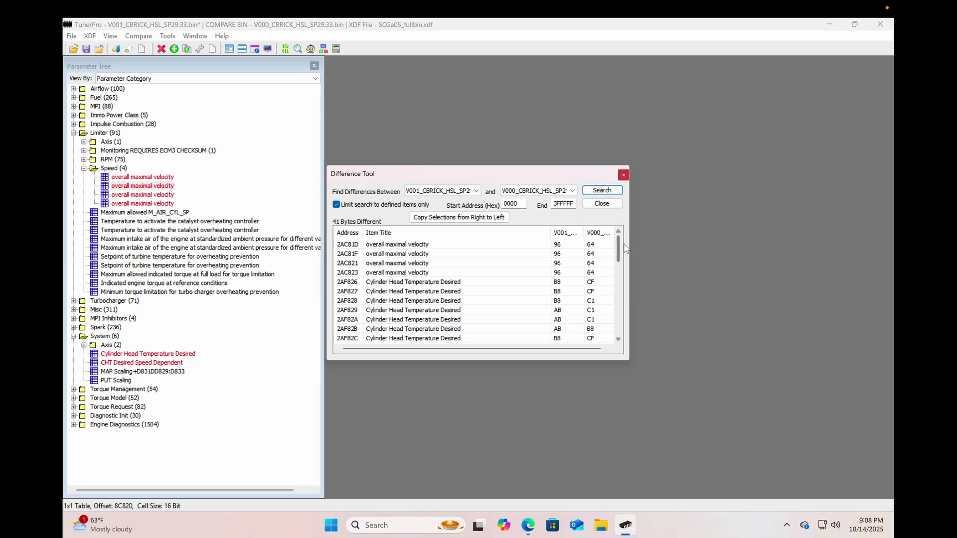
mouse_move(618, 248)
mouse_down()
mouse_move(615, 329)
mouse_move(621, 244)
mouse_up()
click(601, 204)
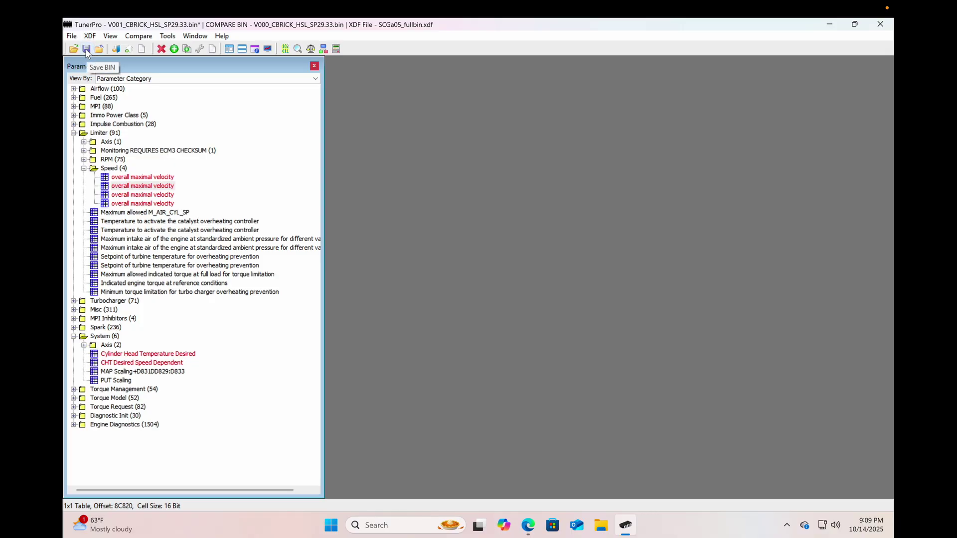
Save the V001 bin and review its edit log text file in the Tuning Files folder
click(86, 49)
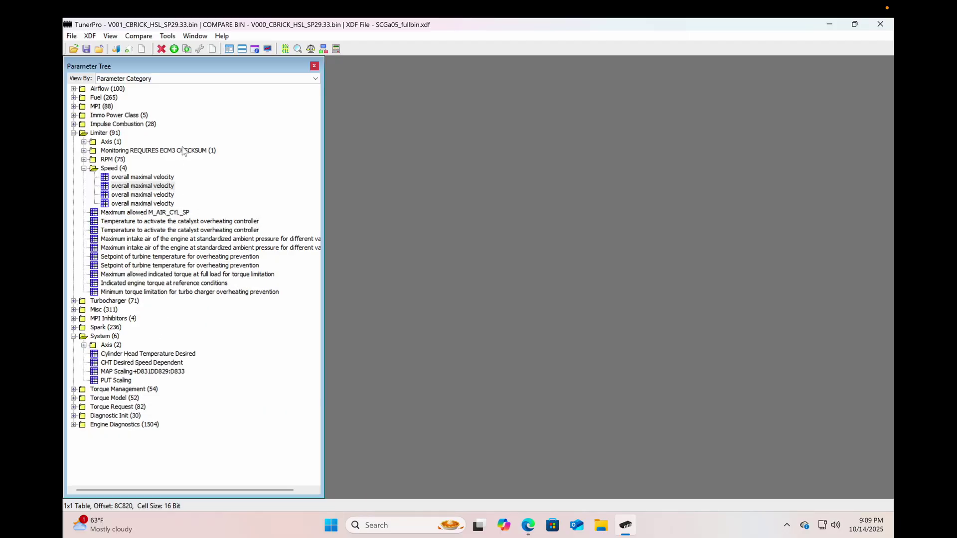
click(601, 525)
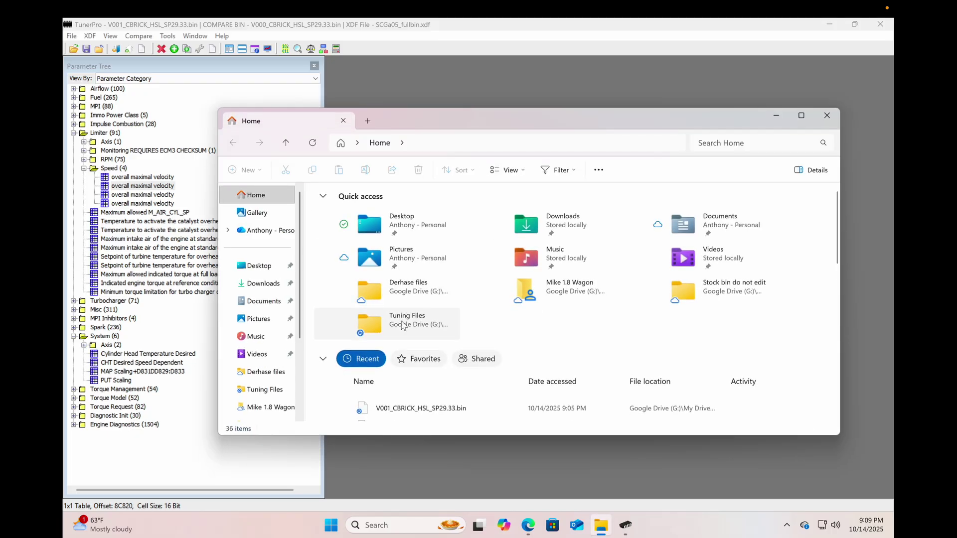
double_click(402, 325)
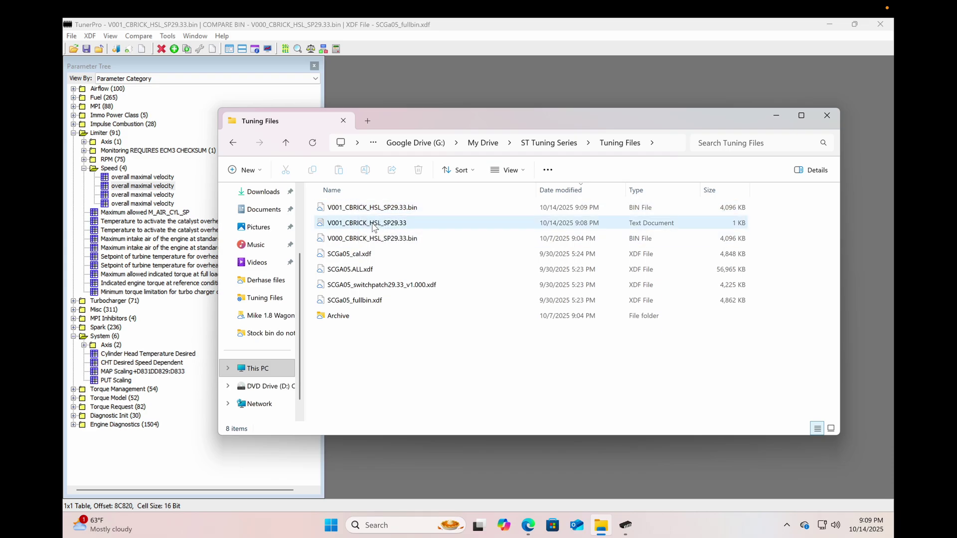
double_click(348, 224)
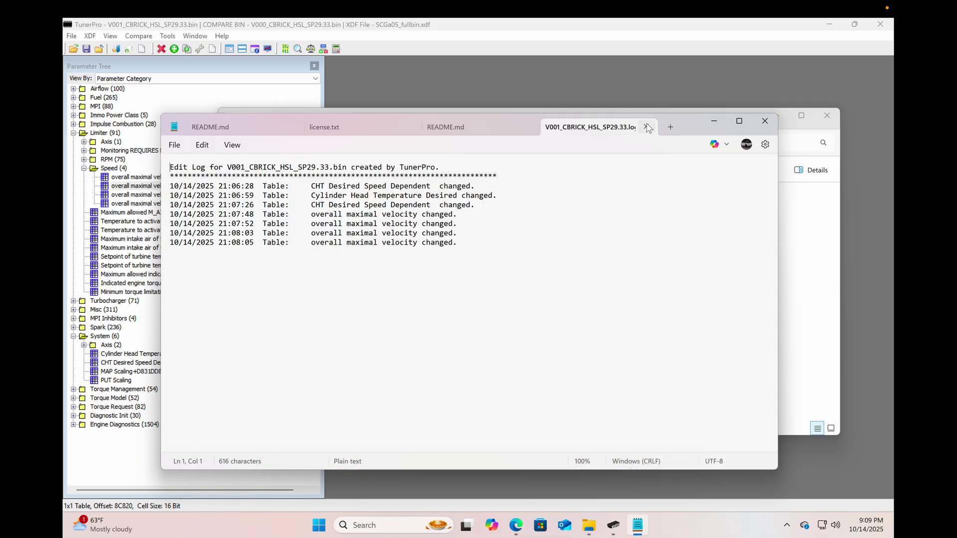
click(772, 120)
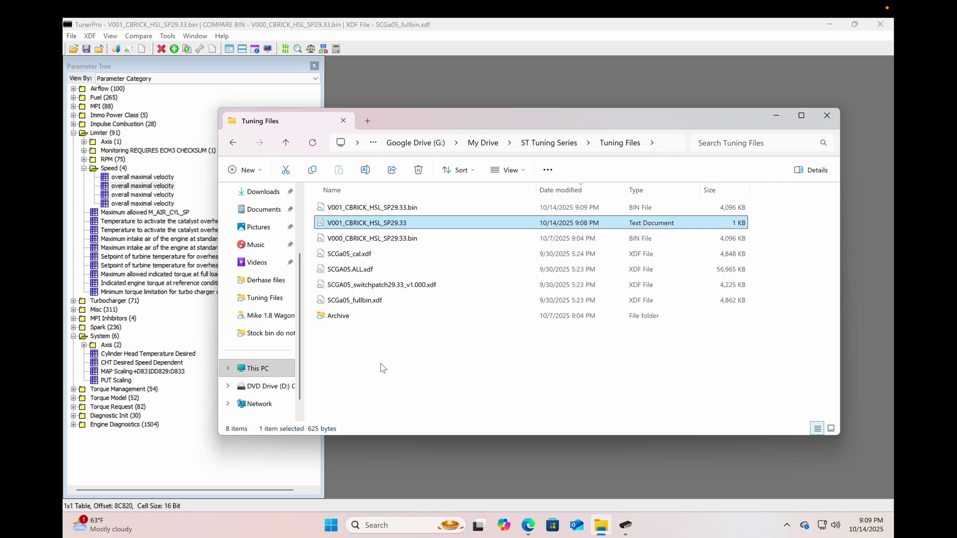
click(830, 117)
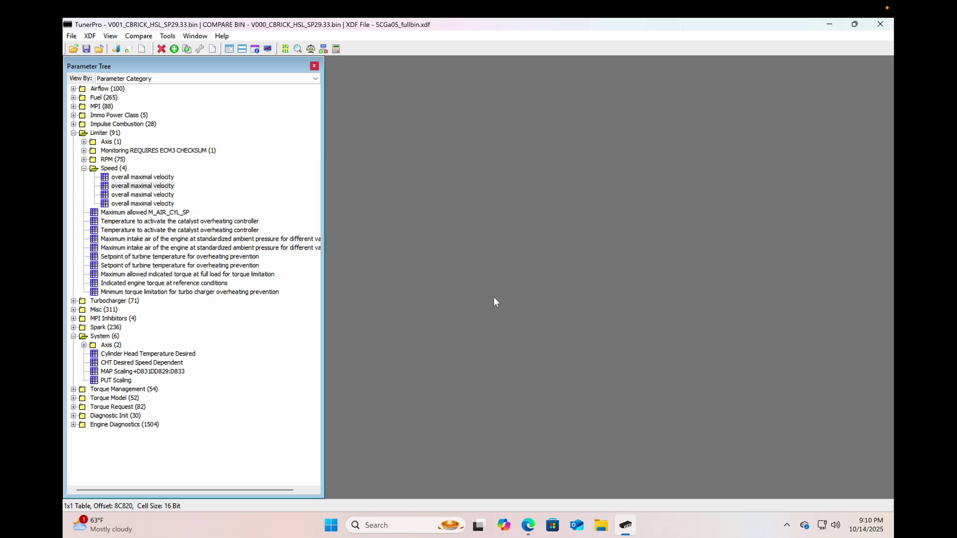
Switch to the "3. ECU Tuning - Basics" guide in Google Docs and skim its torque, airflow, boost and wastegate sections
key(ctrl+Left)
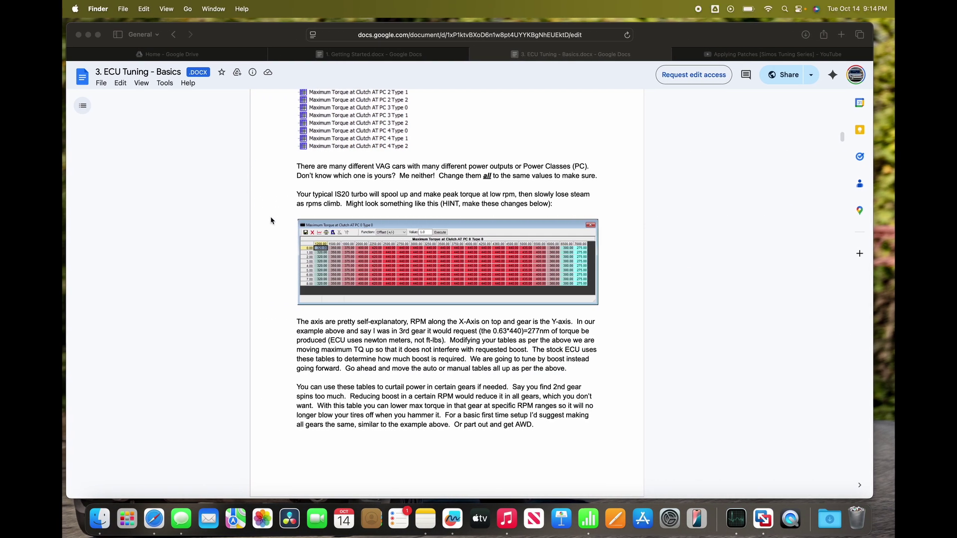
scroll(271, 220, up, 20)
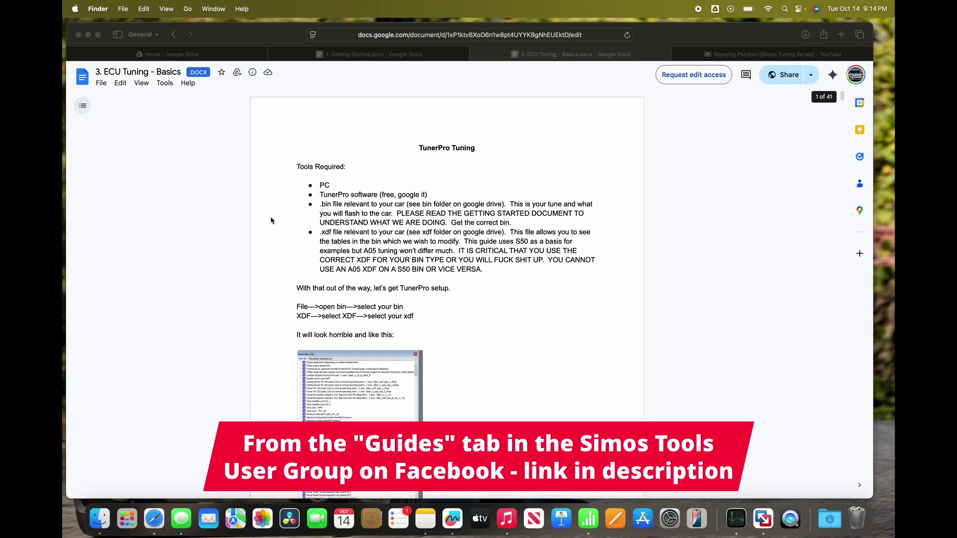
scroll(270, 220, down, 20)
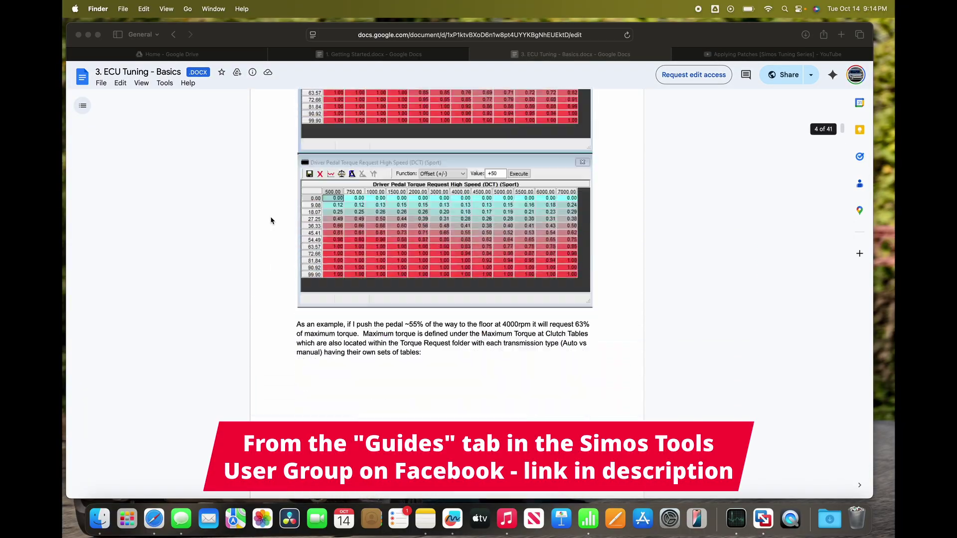
scroll(270, 221, down, 20)
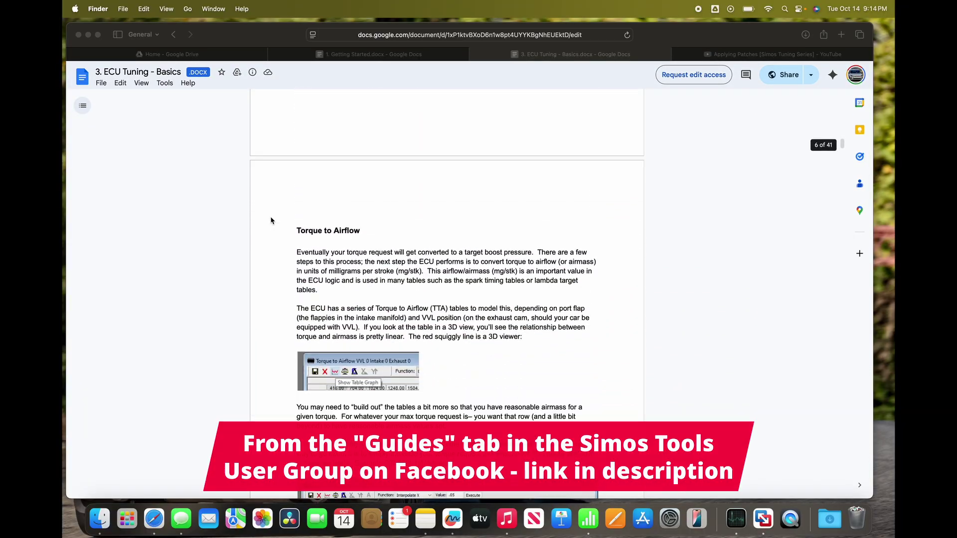
scroll(271, 221, down, 20)
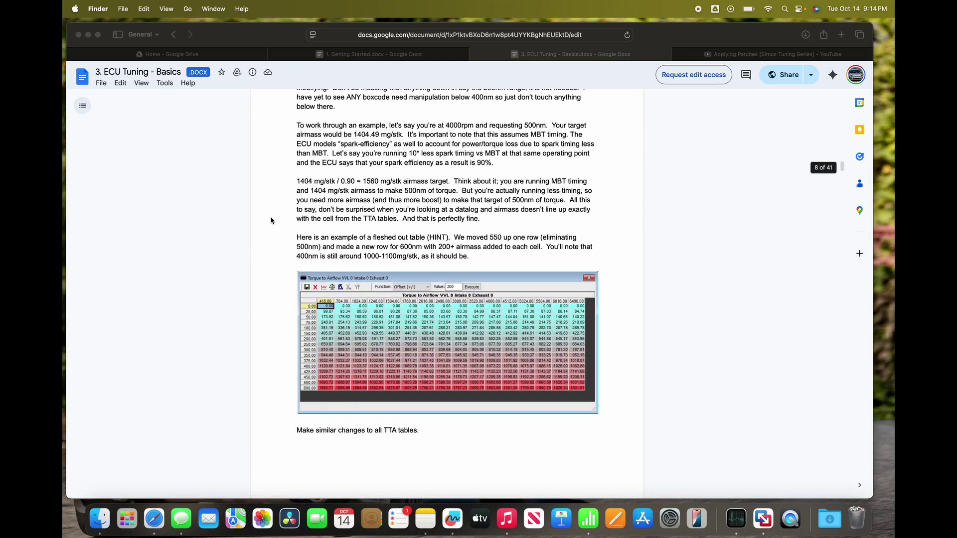
scroll(271, 220, down, 20)
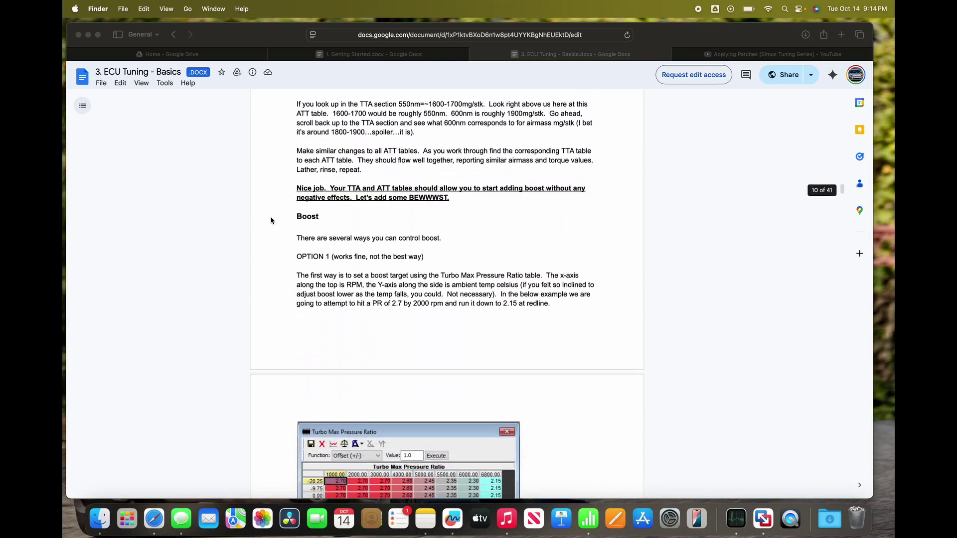
scroll(271, 221, down, 20)
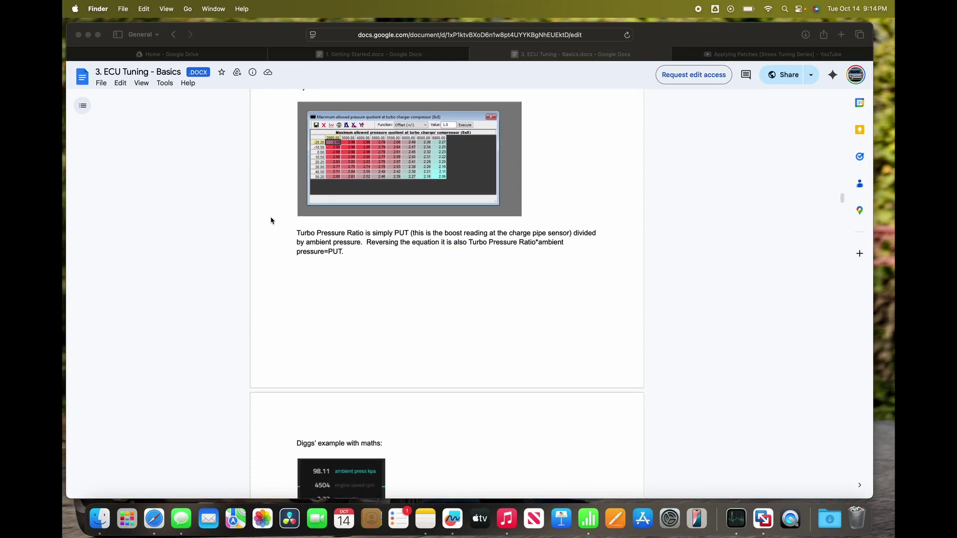
scroll(270, 220, down, 20)
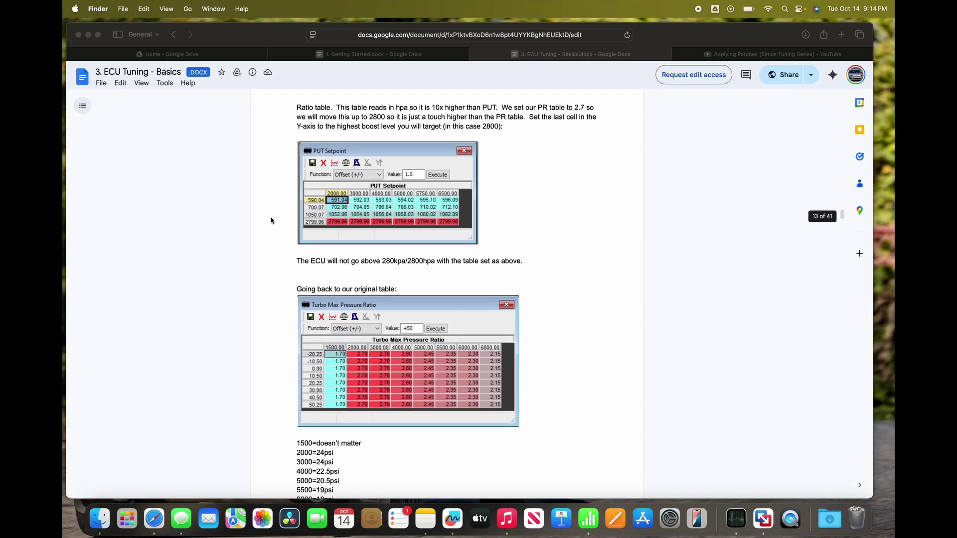
scroll(271, 220, down, 10)
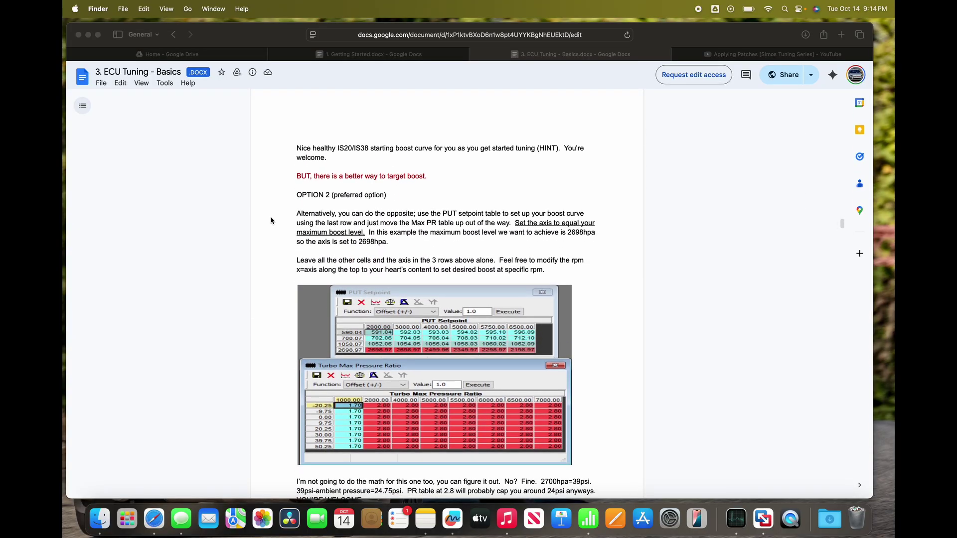
scroll(271, 221, down, 20)
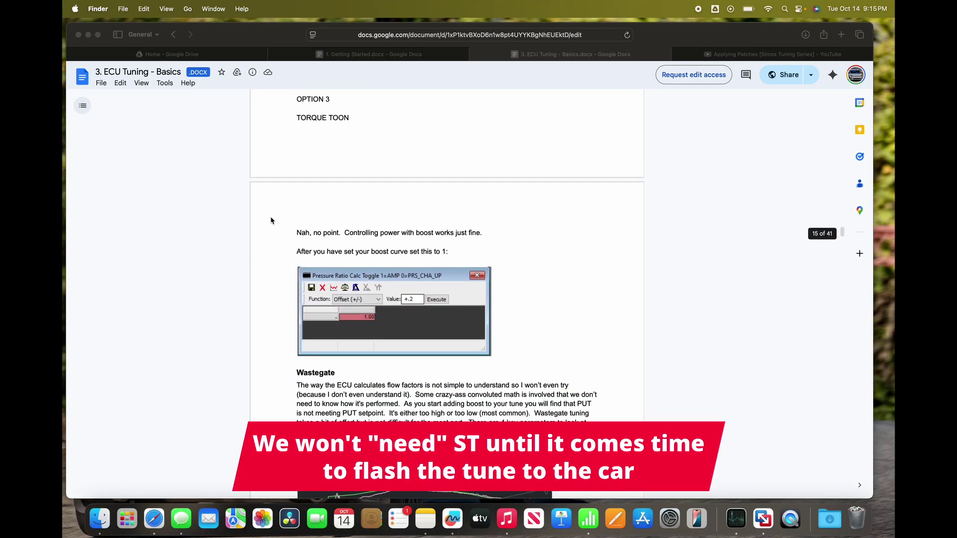
scroll(271, 221, down, 15)
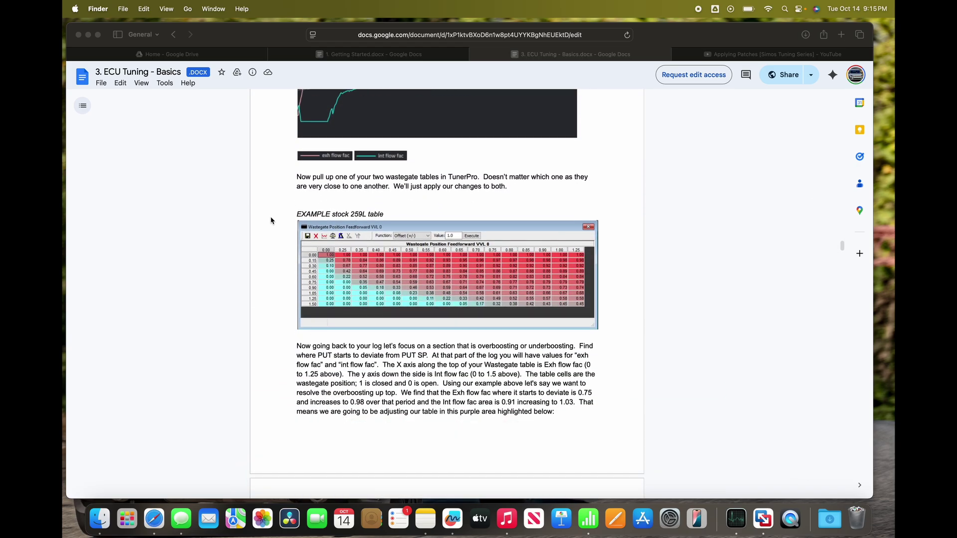
scroll(271, 221, down, 10)
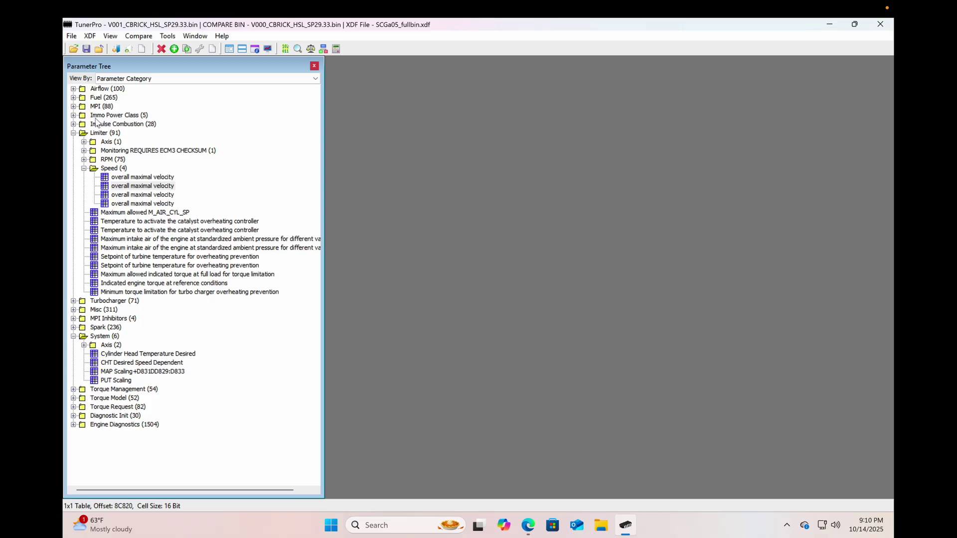
click(74, 124)
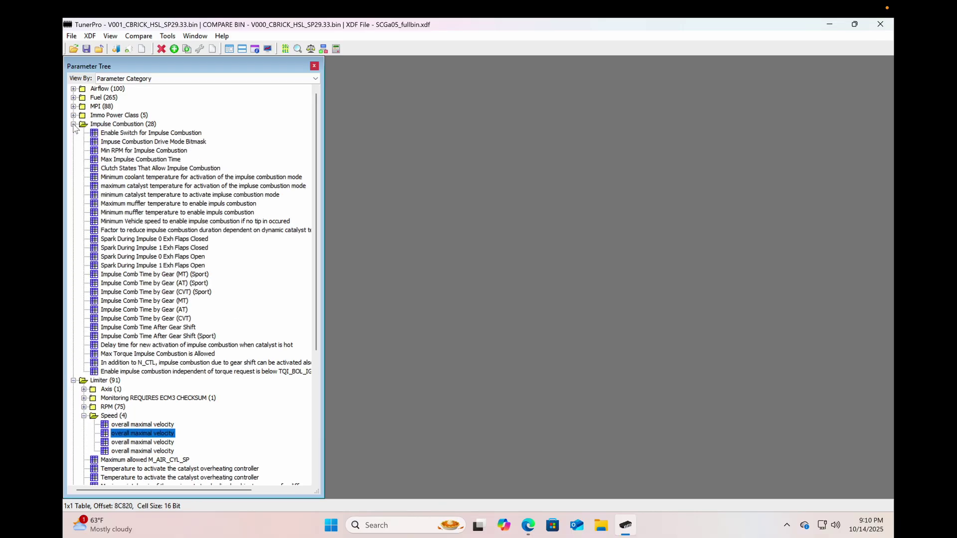
click(73, 124)
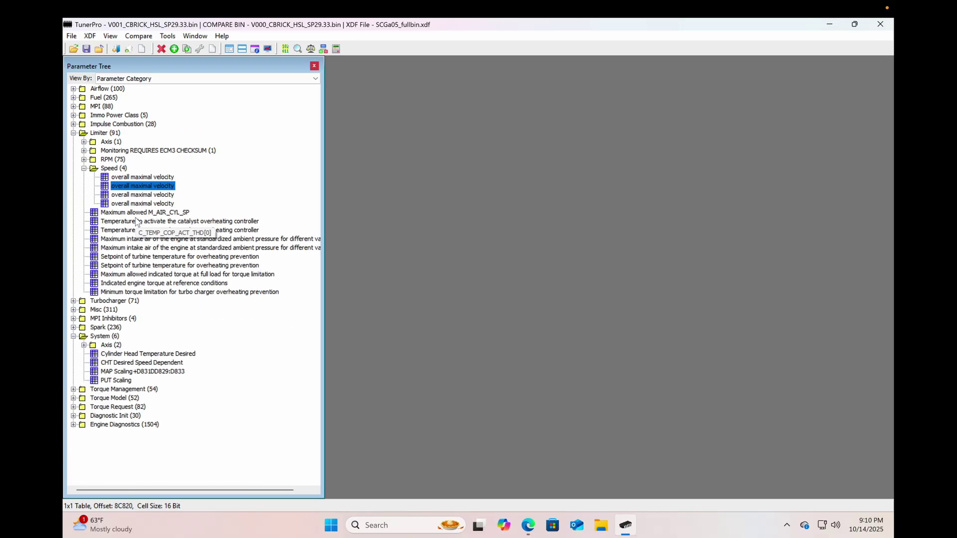